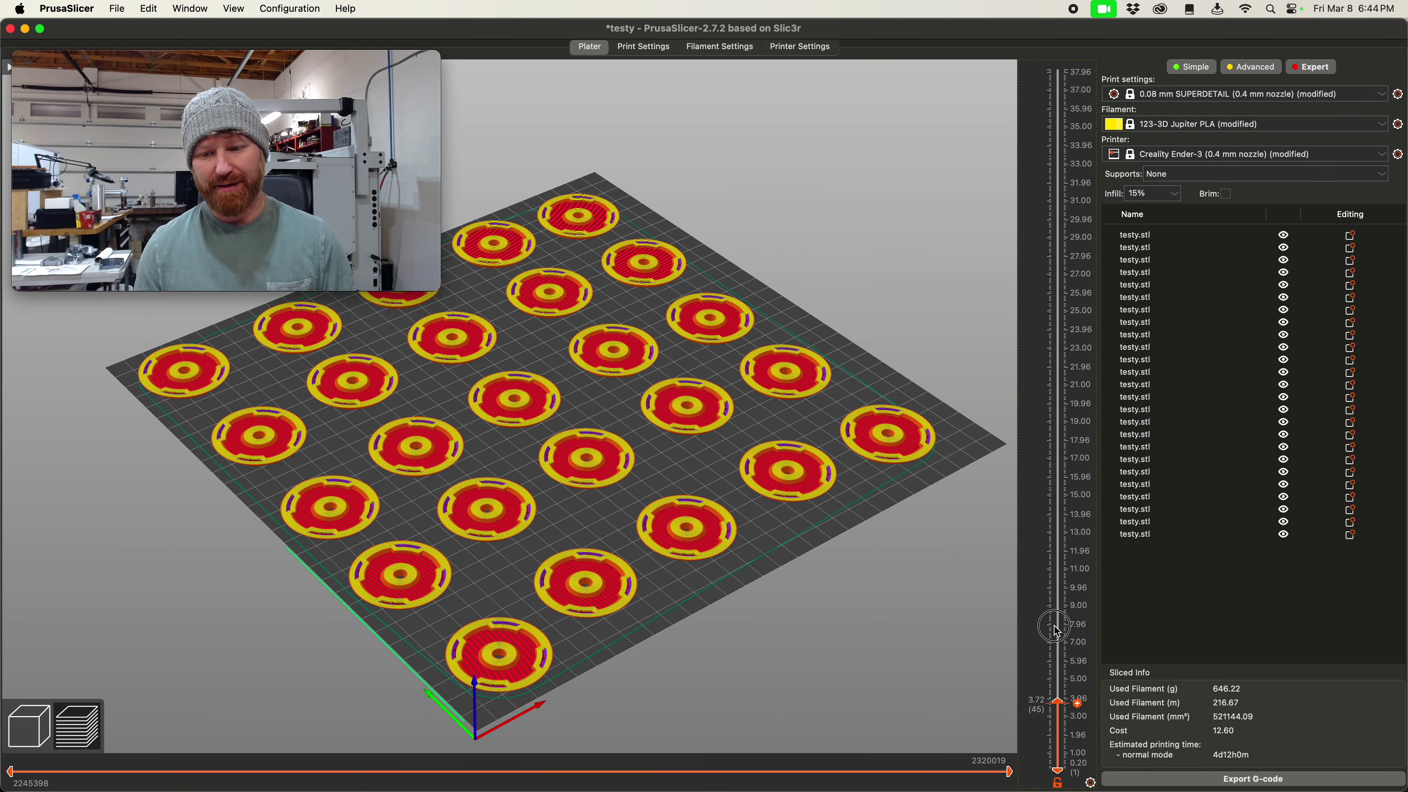
Show the sliced copies in the preview up to their top layer at 38.12 mm
left_click_drag(1057, 631, 1060, 53)
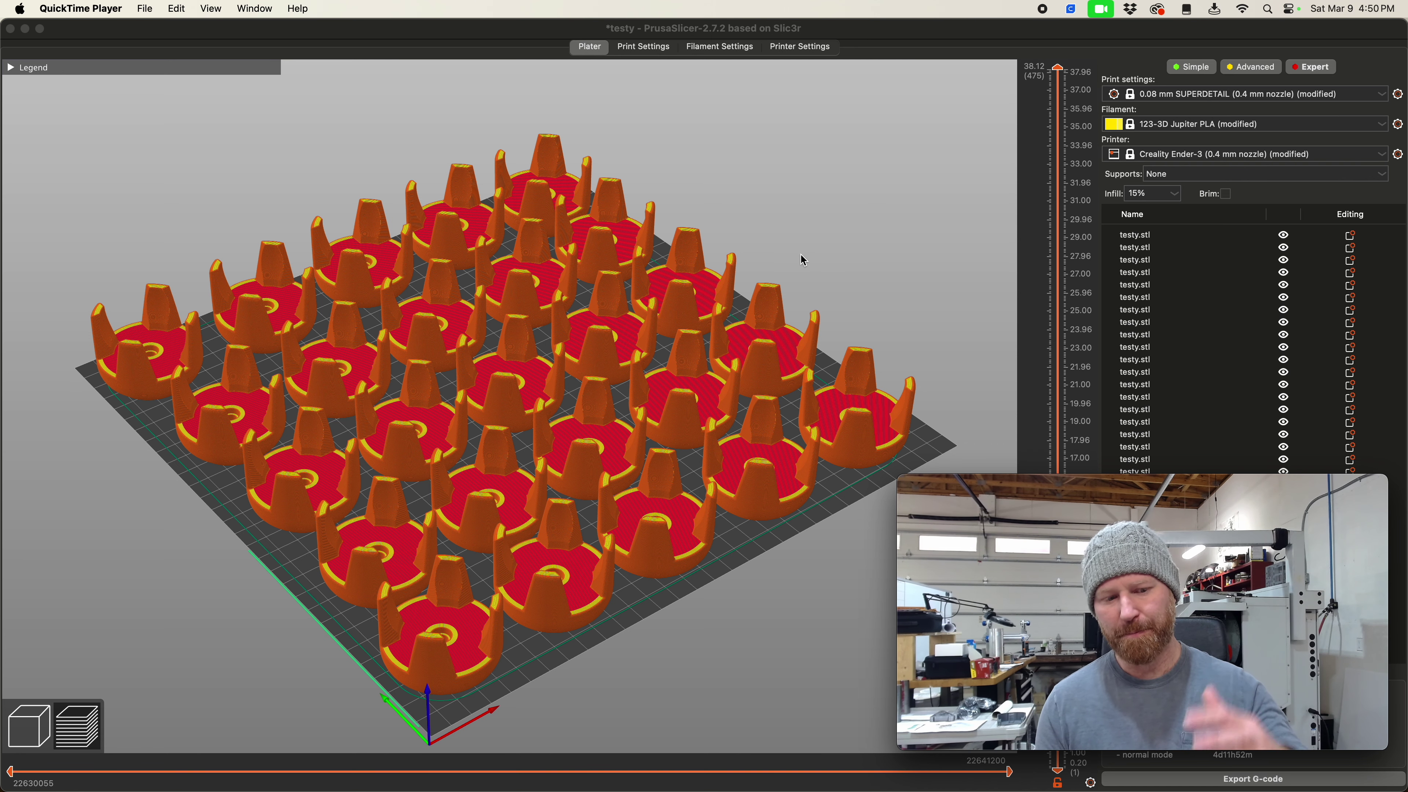
Enable Complete individual objects, checking the 55 mm clearance radius and 50 mm height
left_click(645, 47)
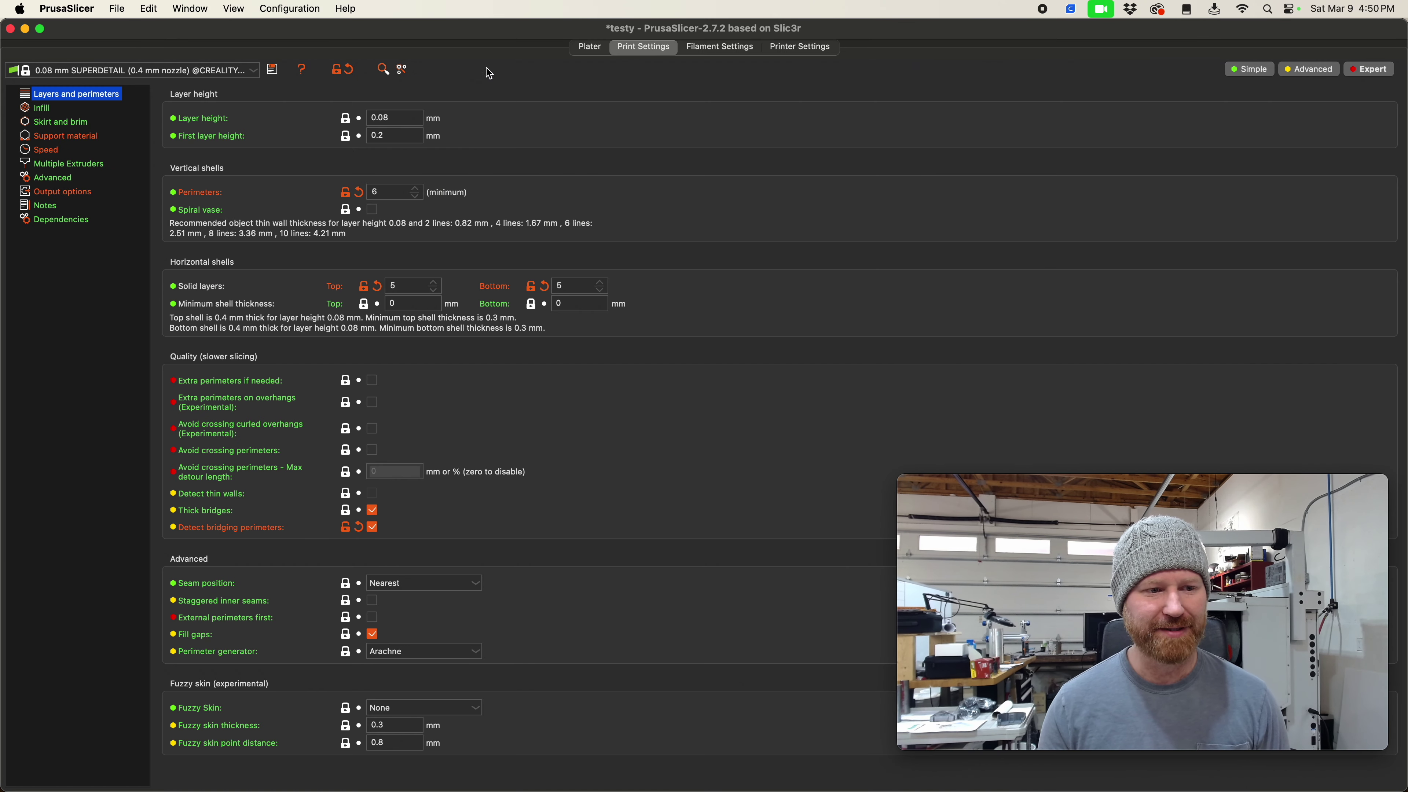
left_click(87, 194)
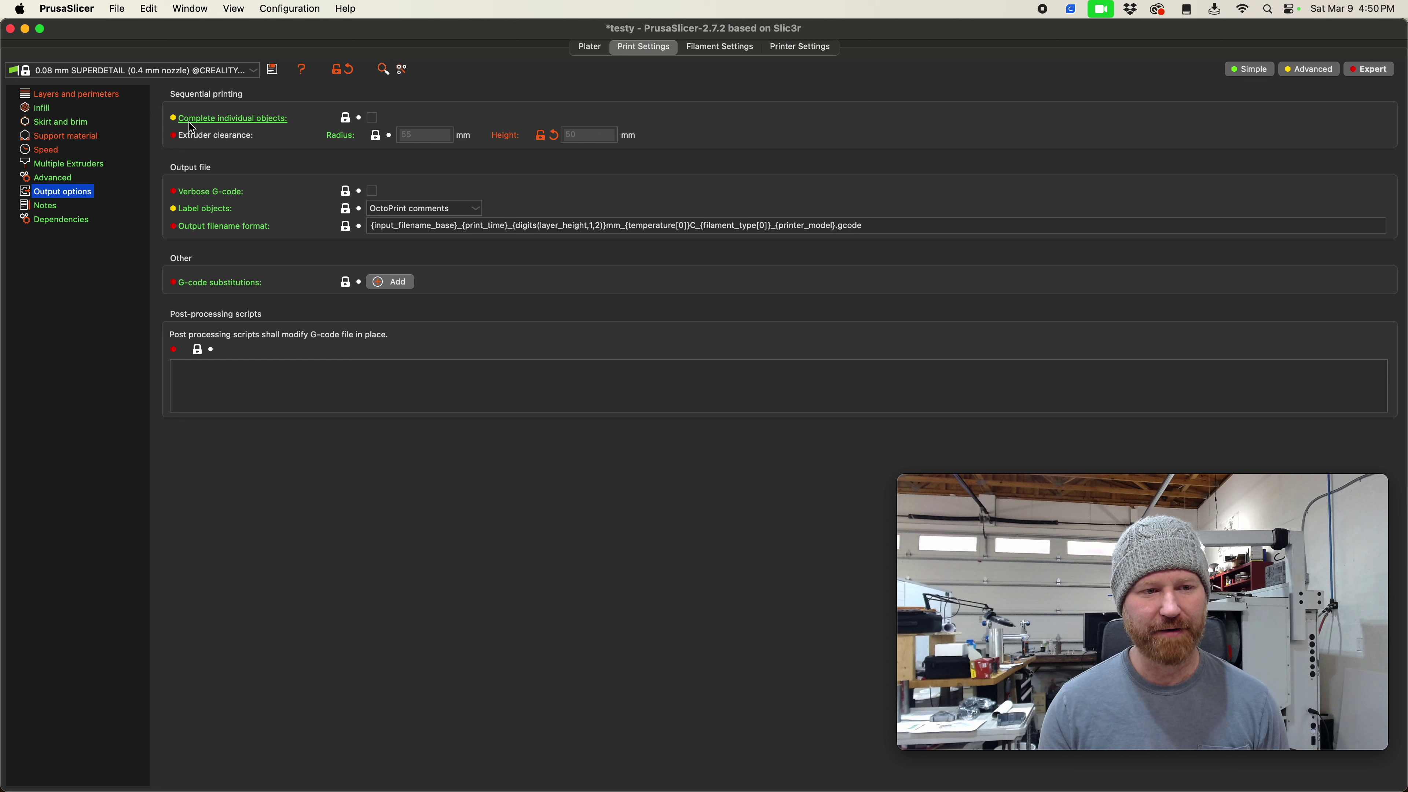
mouse_move(191, 126)
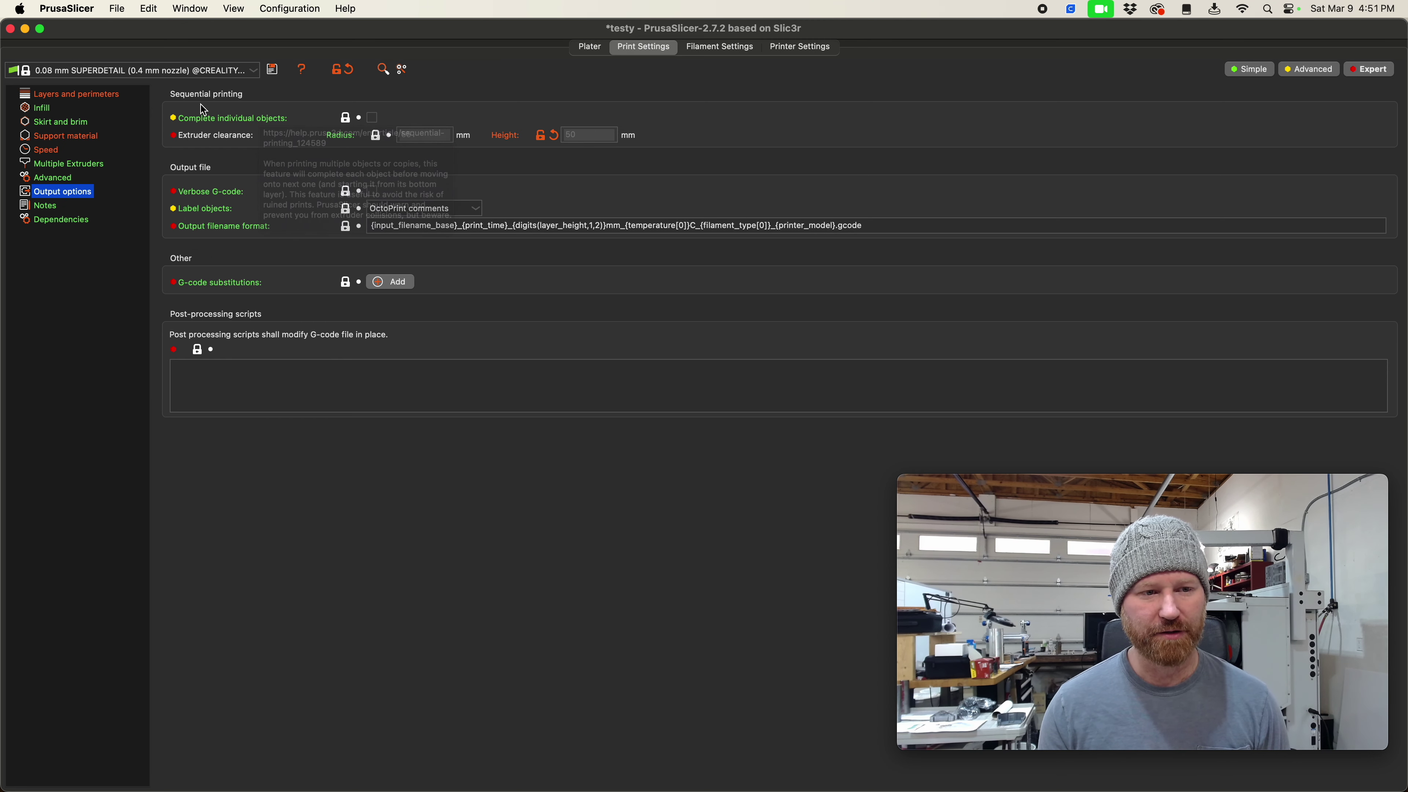
left_click(374, 119)
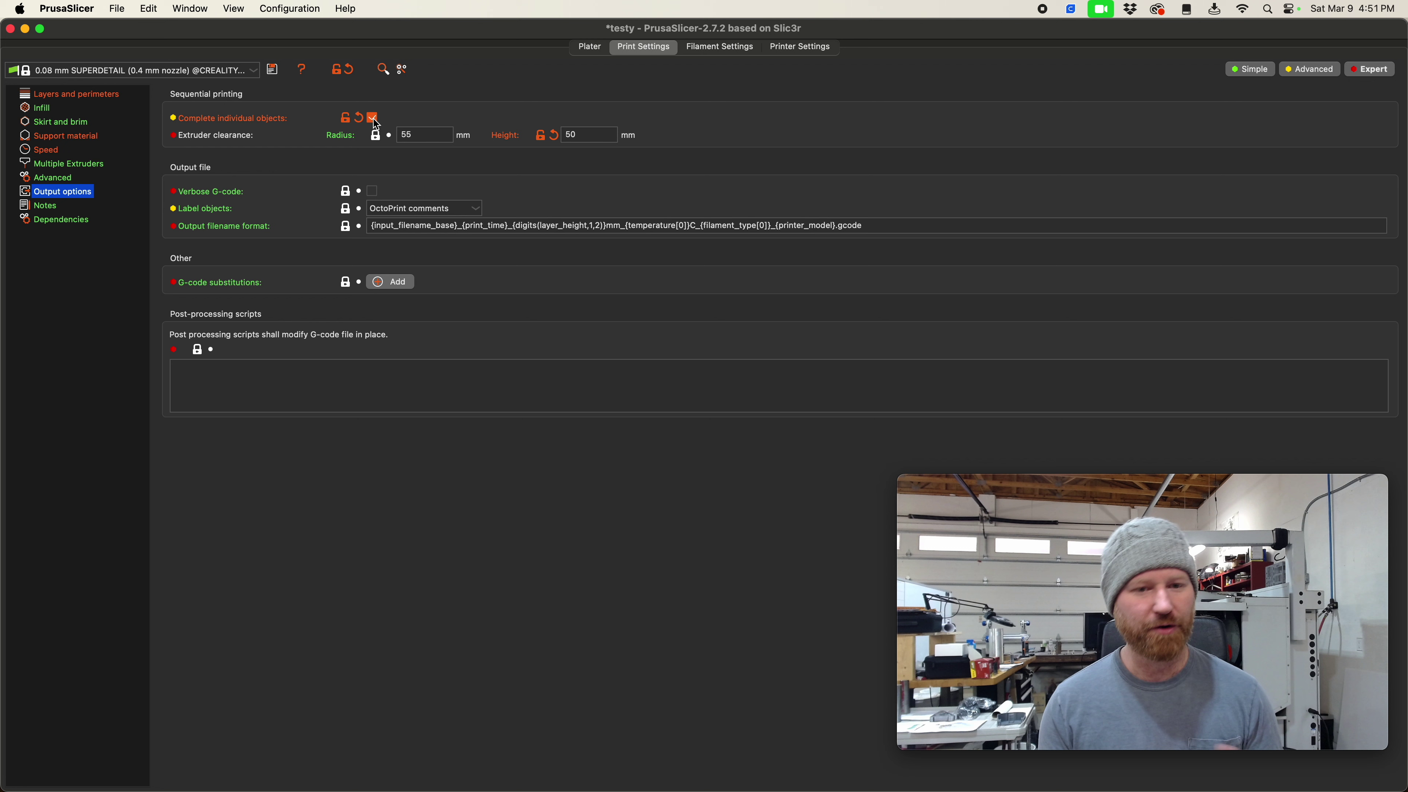
left_click(413, 135)
left_click(595, 133)
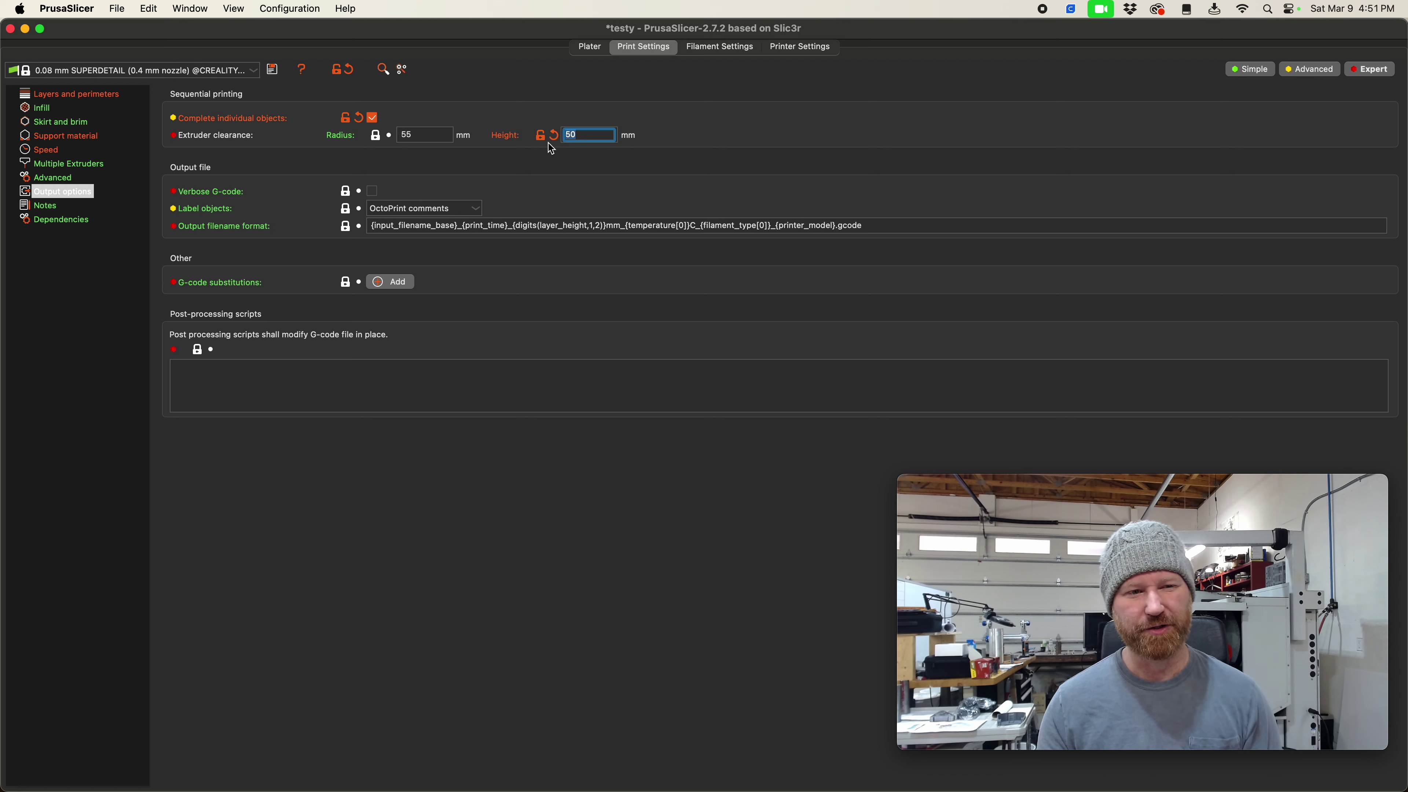
left_click(589, 46)
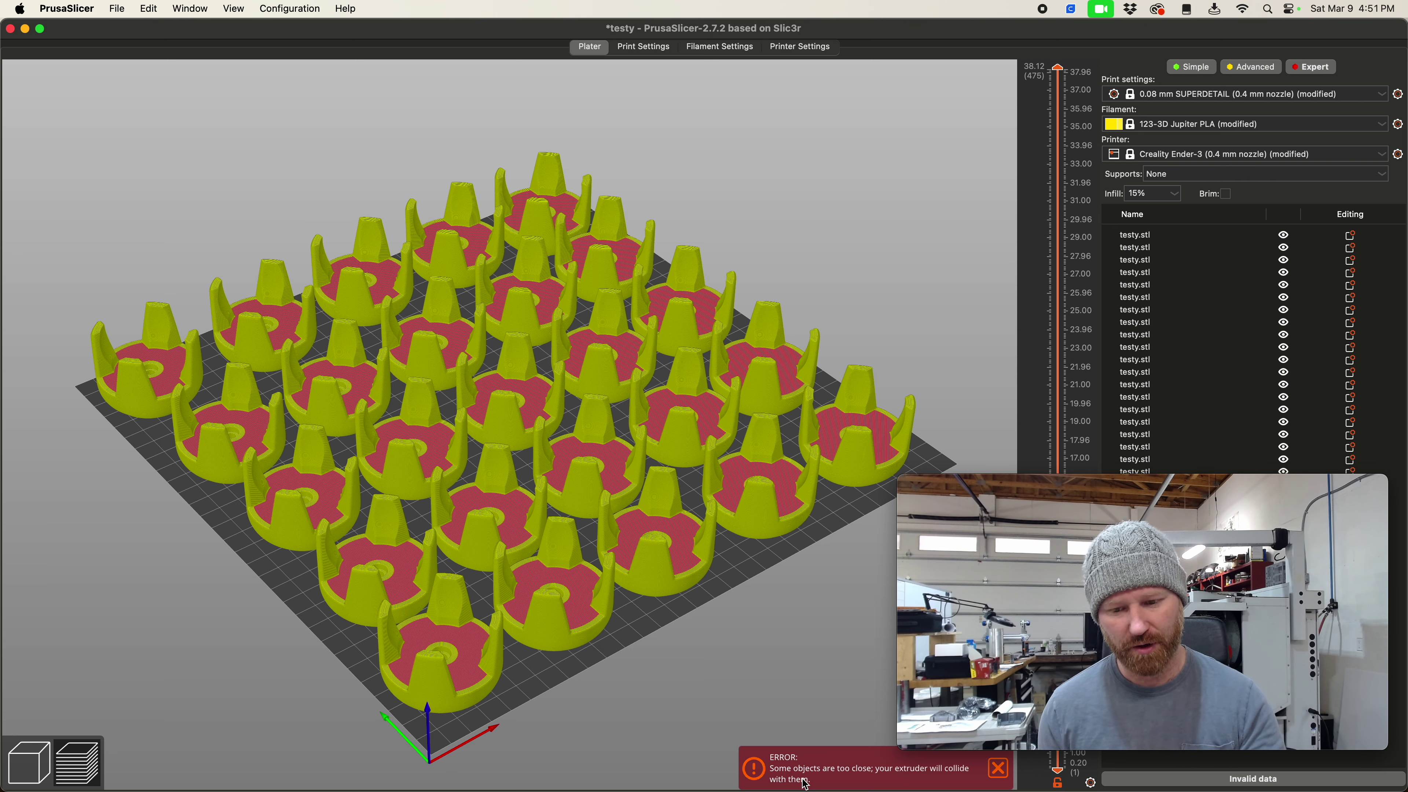
Dismiss the objects-too-close error, return to the 3D view and delete all copies
left_click(999, 772)
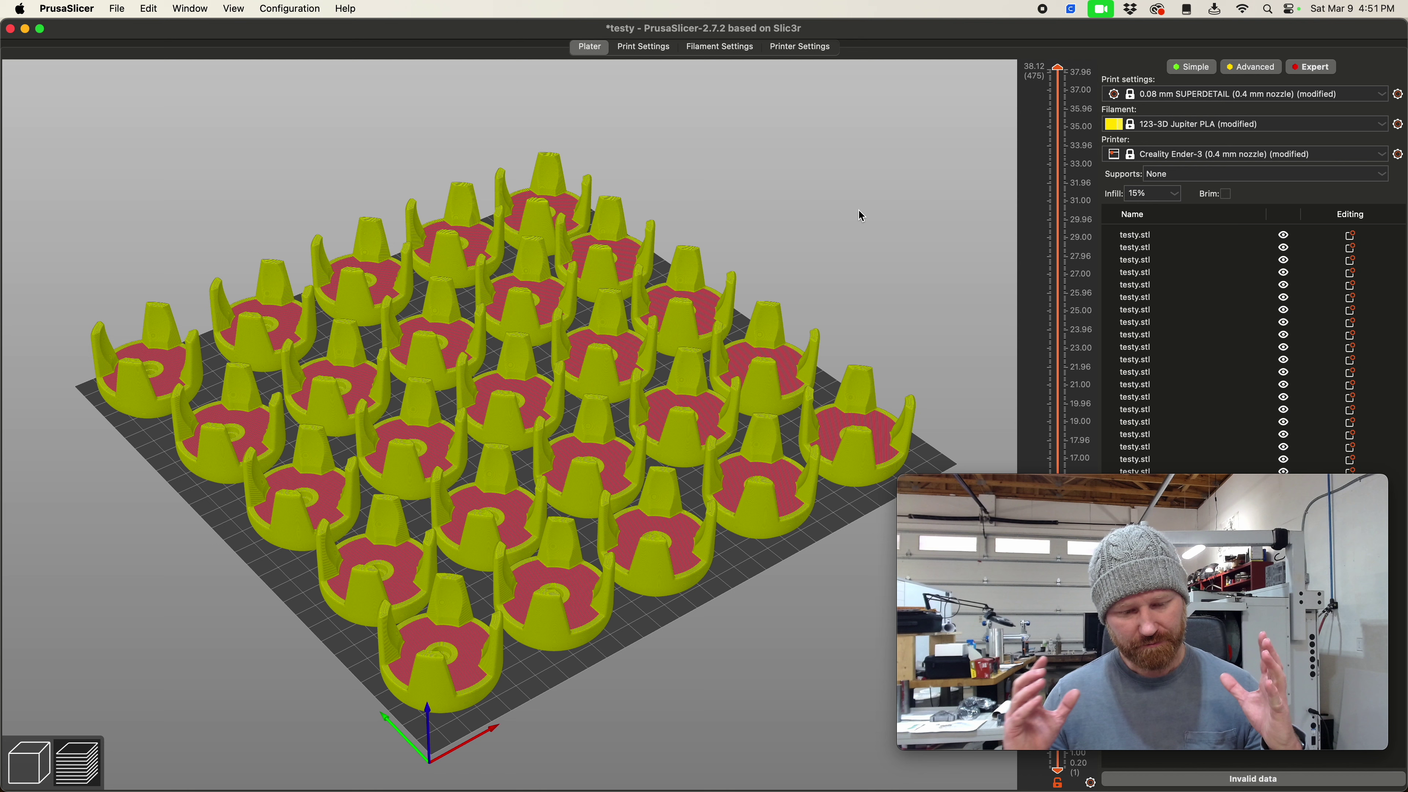
left_click(32, 763)
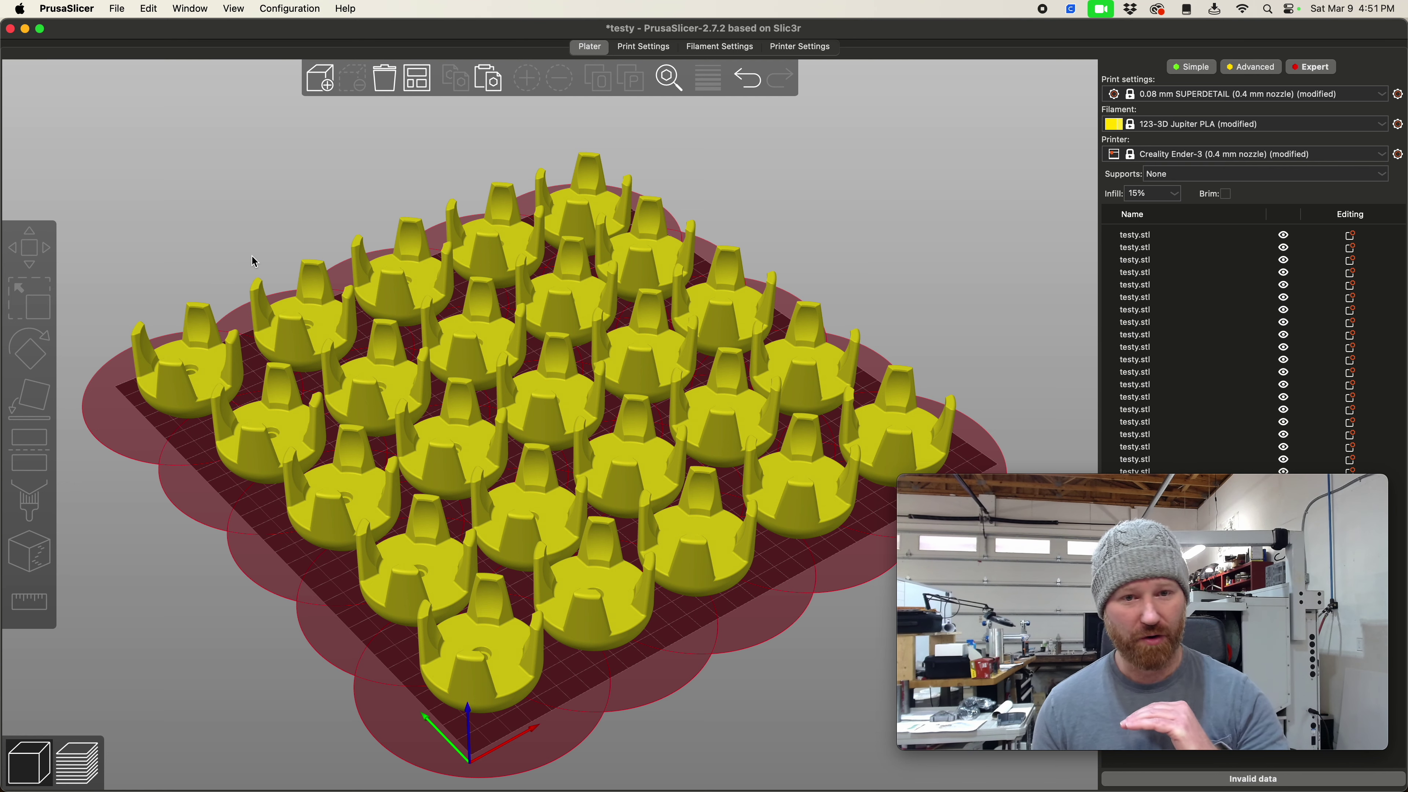
left_click(1102, 486)
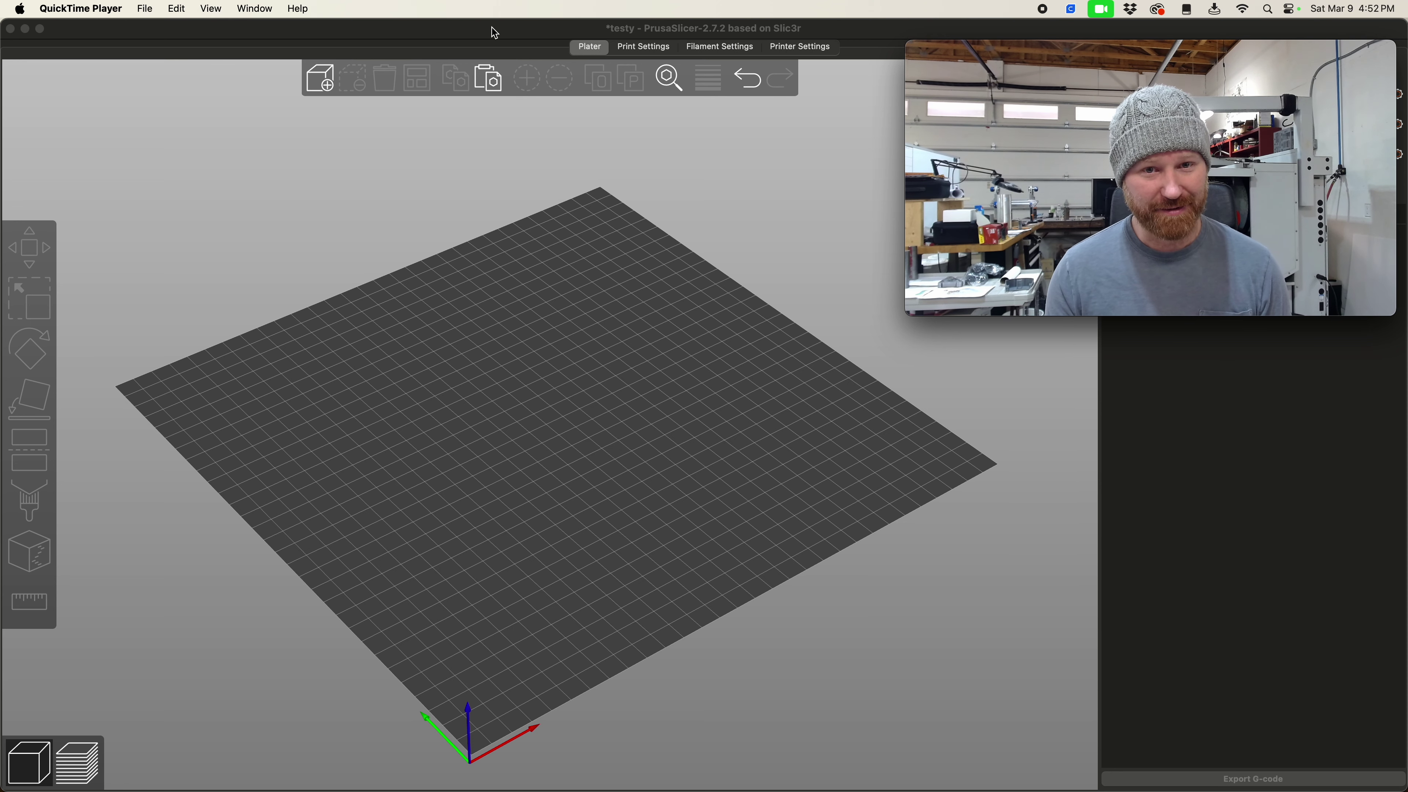
Load testy.stl onto the bed and move it to the front corner
left_click_drag(495, 32, 575, 32)
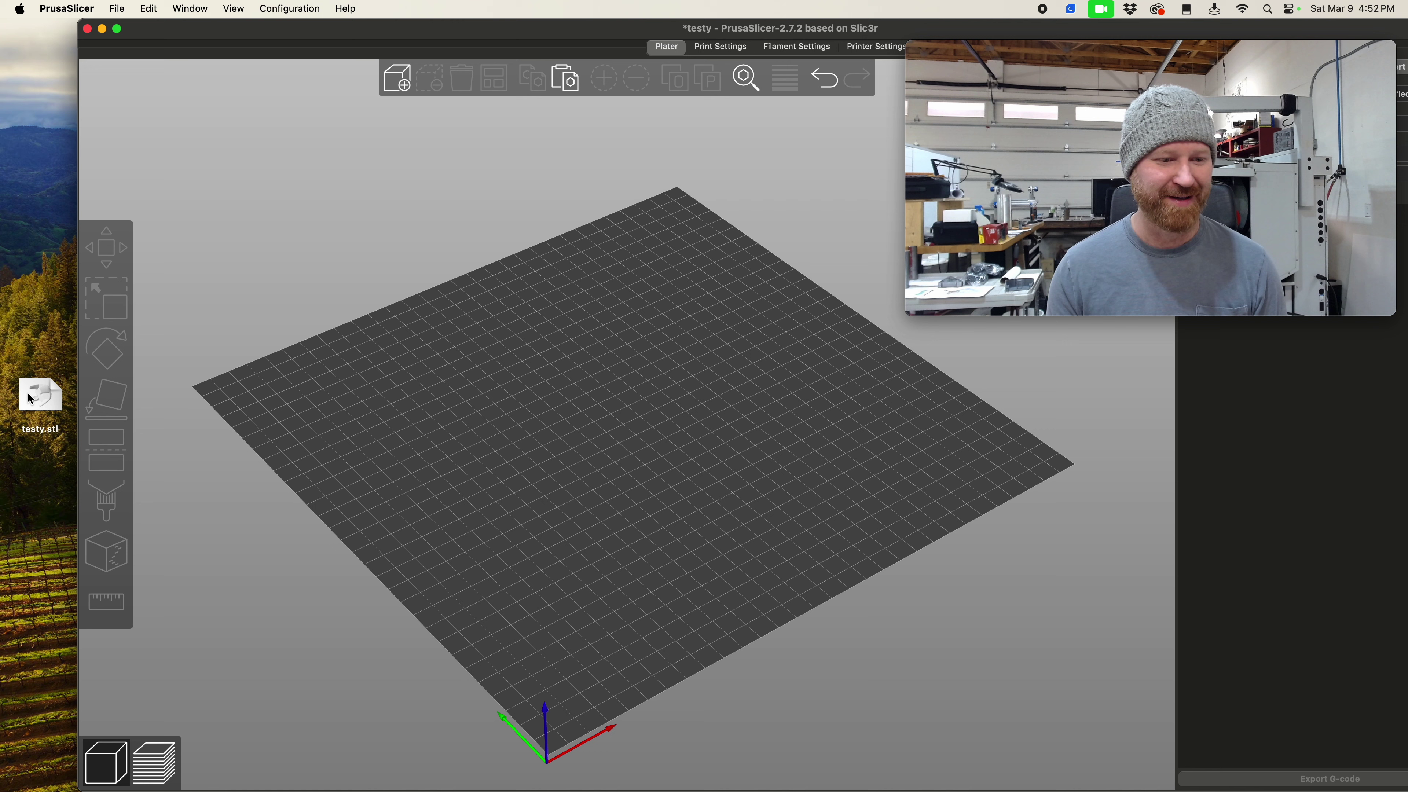
left_click_drag(30, 400, 465, 409)
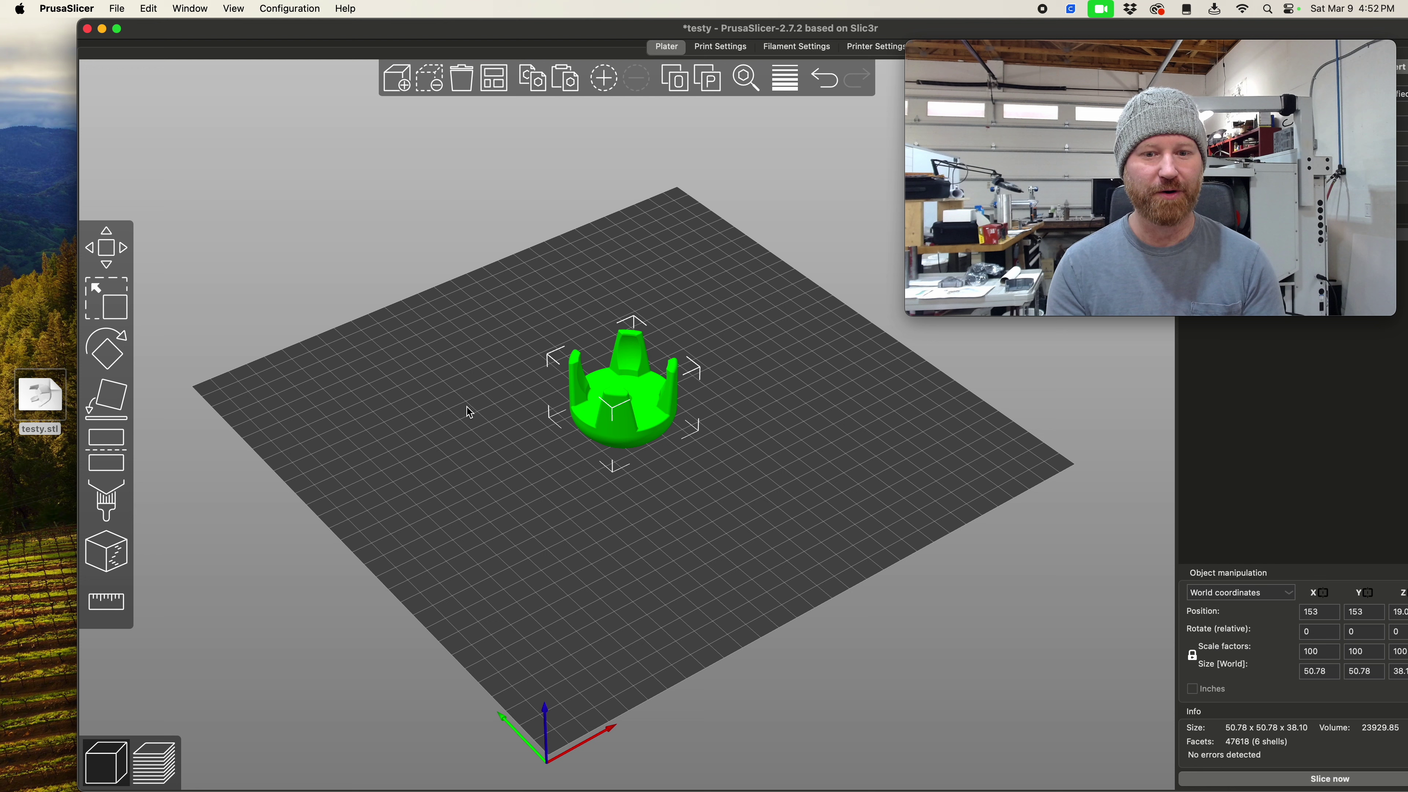
left_click_drag(641, 404, 593, 655)
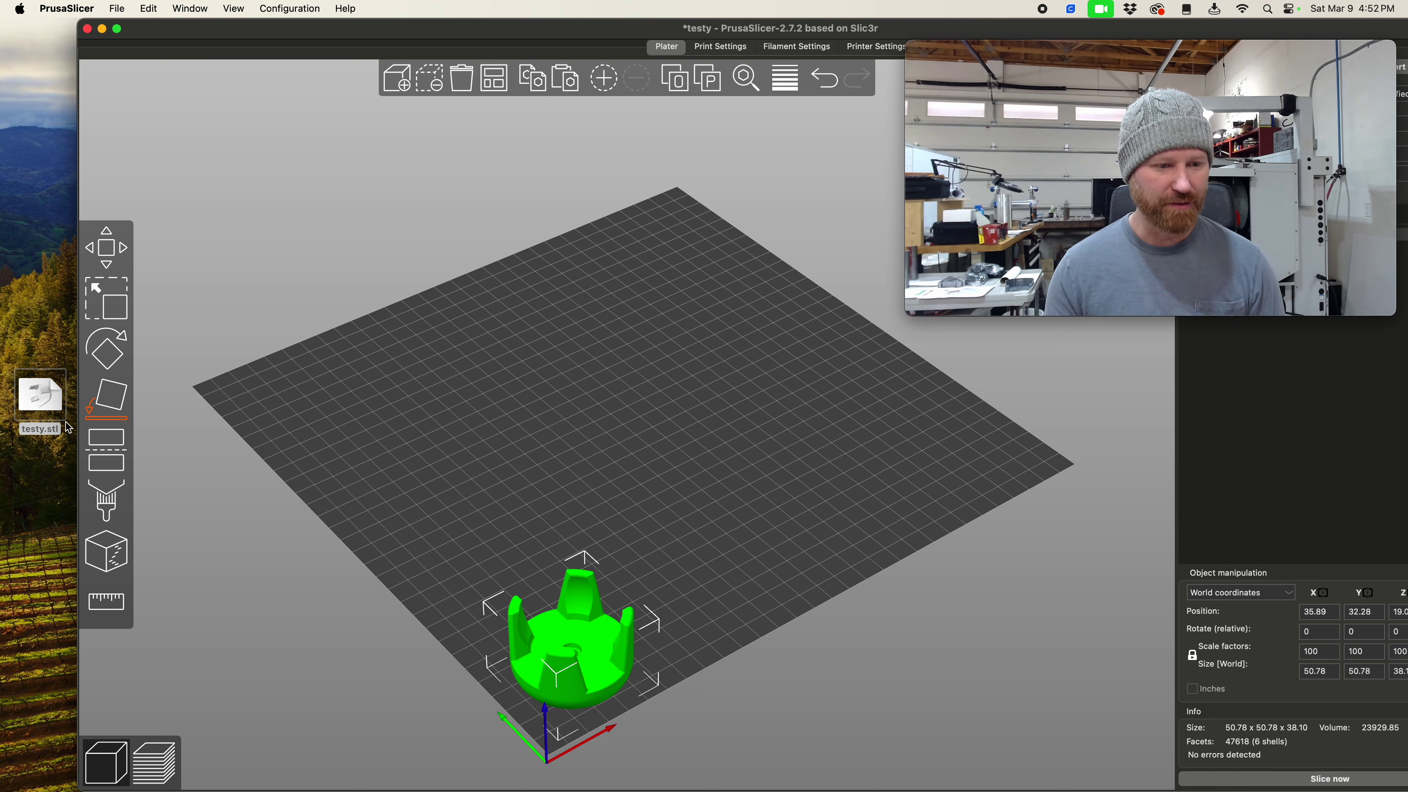
Add more copies of the part and spread them apart across the bed
left_click_drag(40, 395, 787, 531)
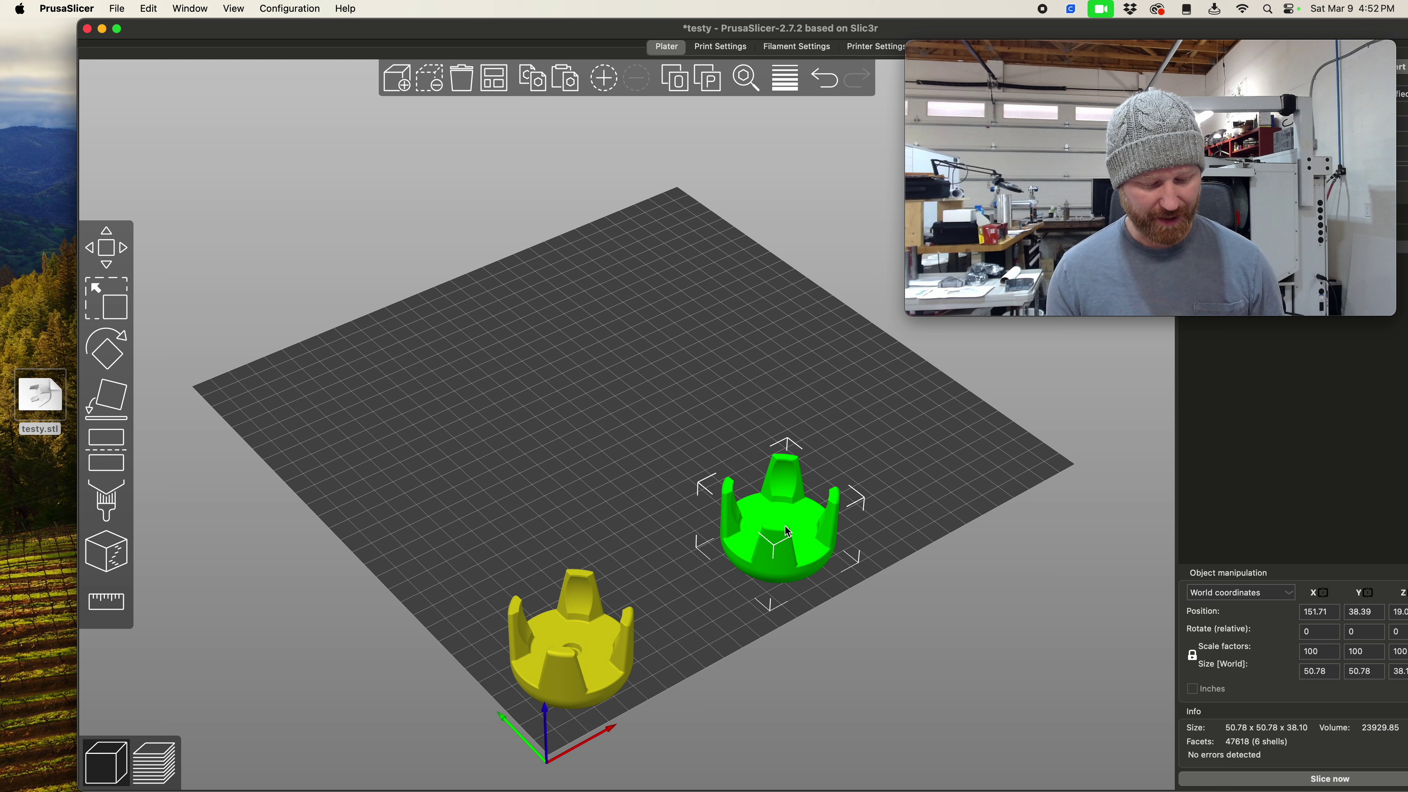
key("super+c")
key("super+v")
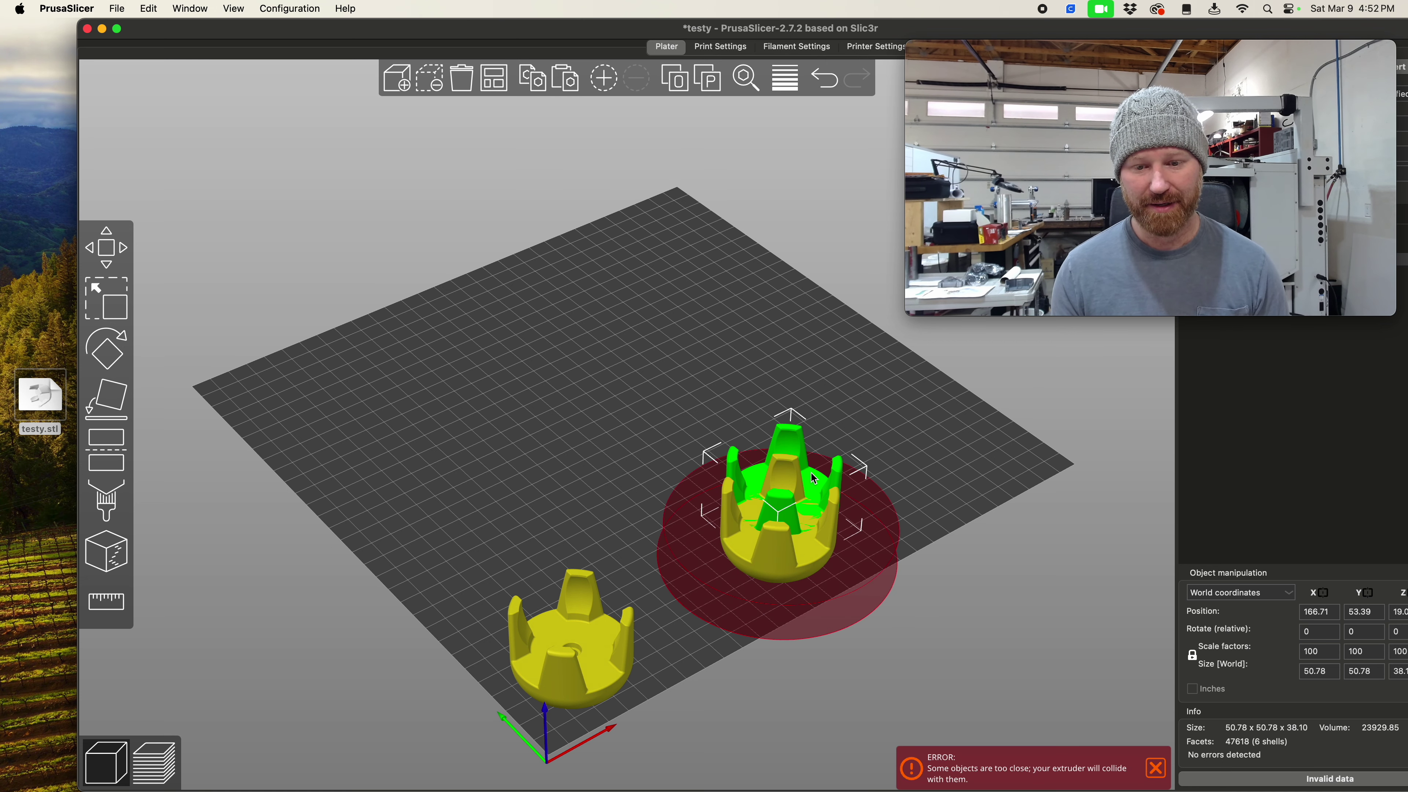
left_click_drag(810, 478, 976, 422)
left_click_drag(797, 528, 791, 536)
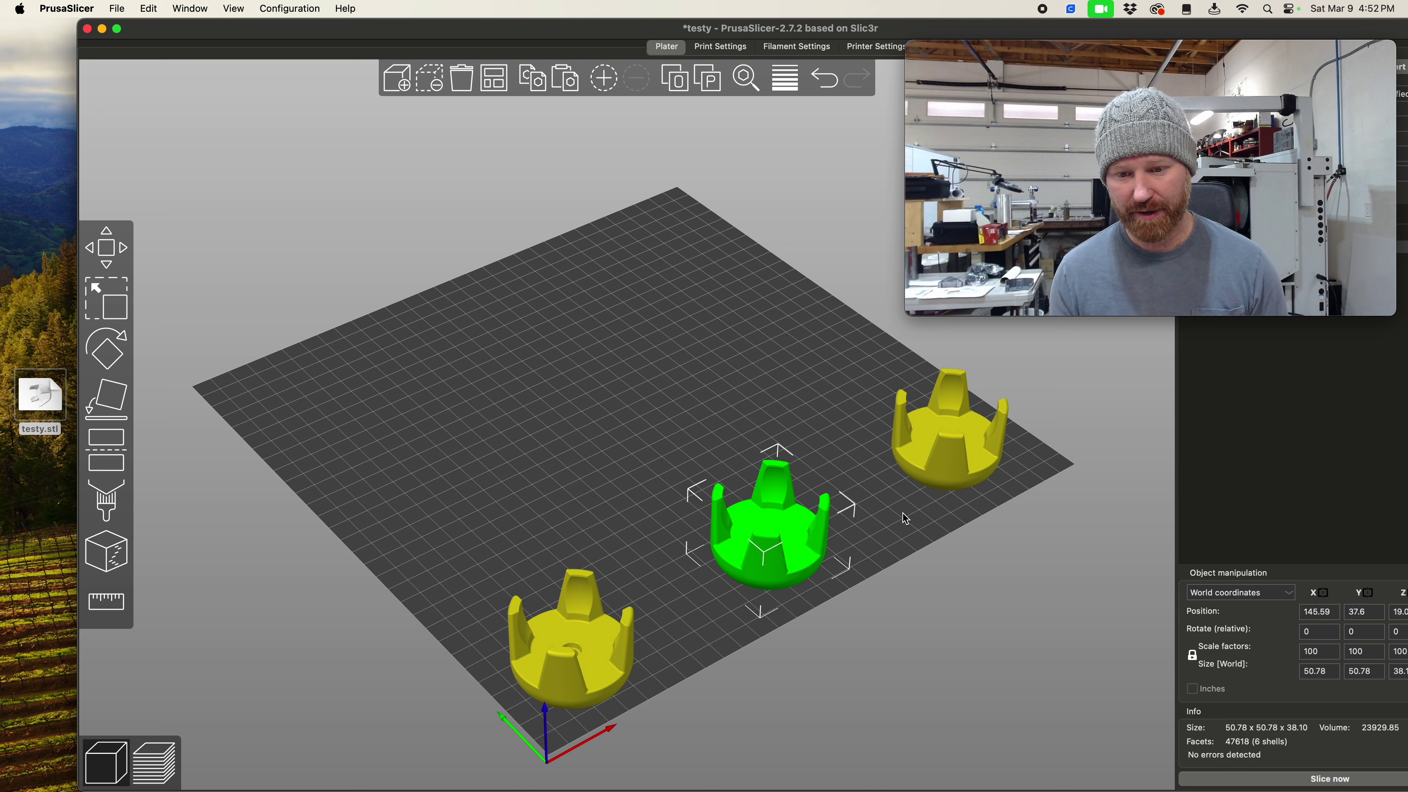
left_click(780, 514)
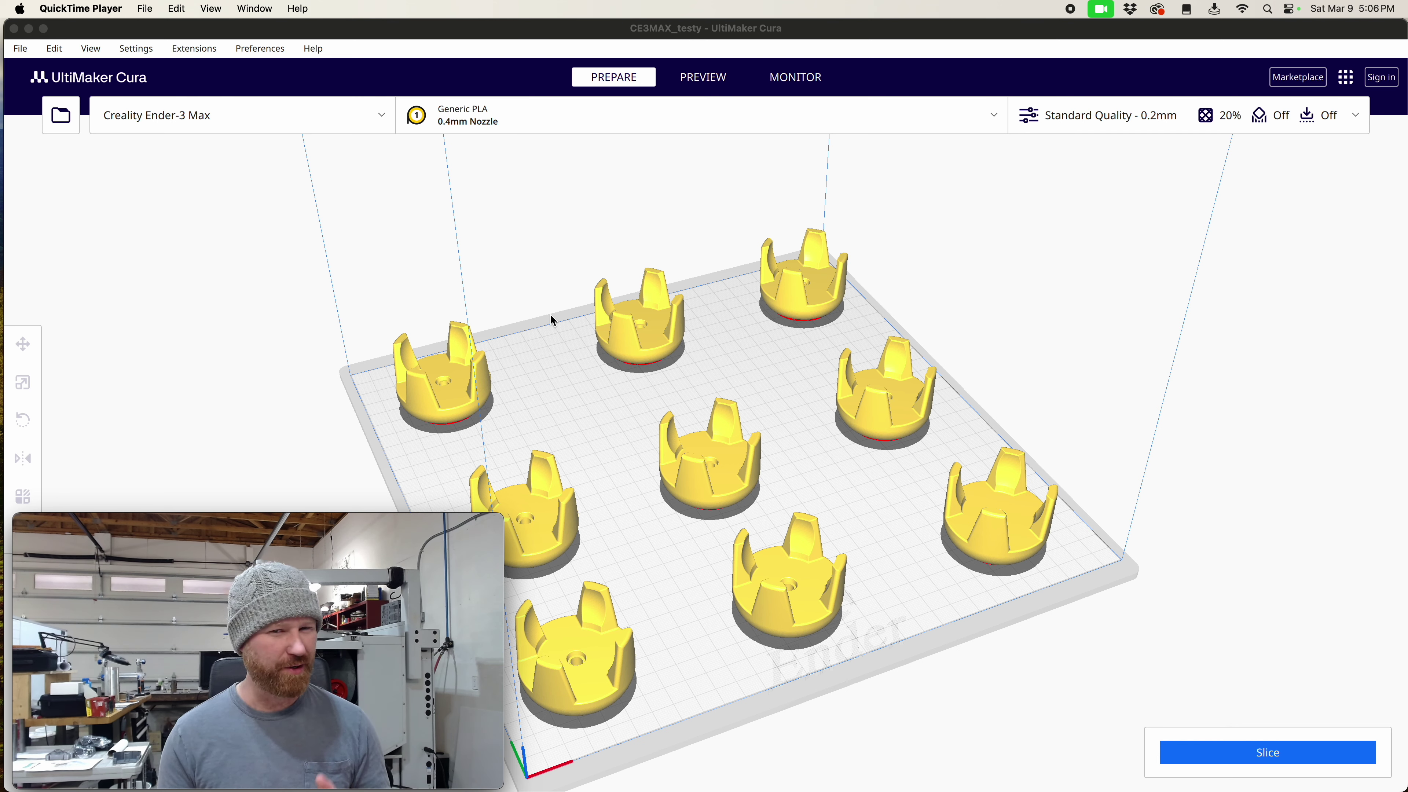
Set Special Modes > Print Sequence to One at a Time in the custom settings
left_click(1100, 115)
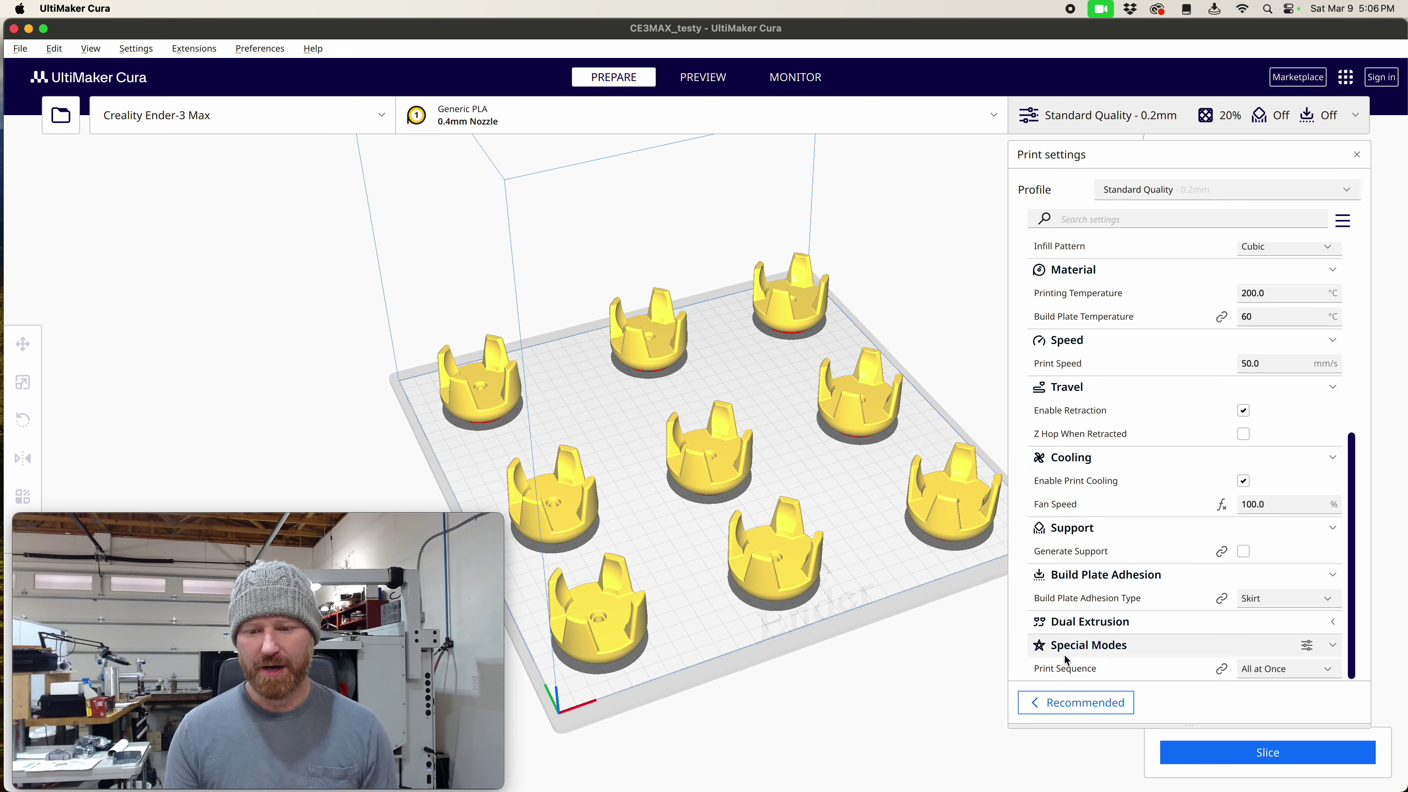
left_click(1285, 668)
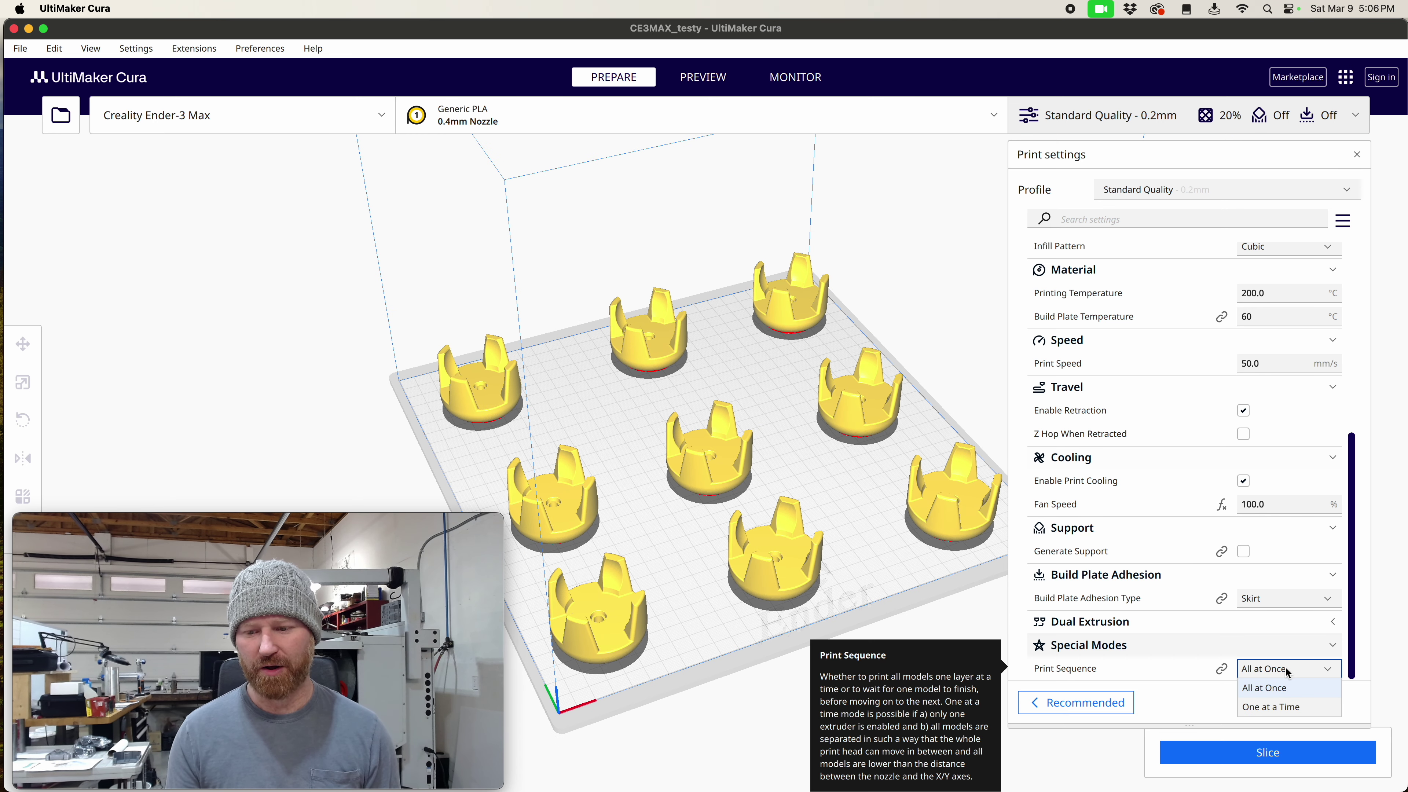
left_click(1275, 708)
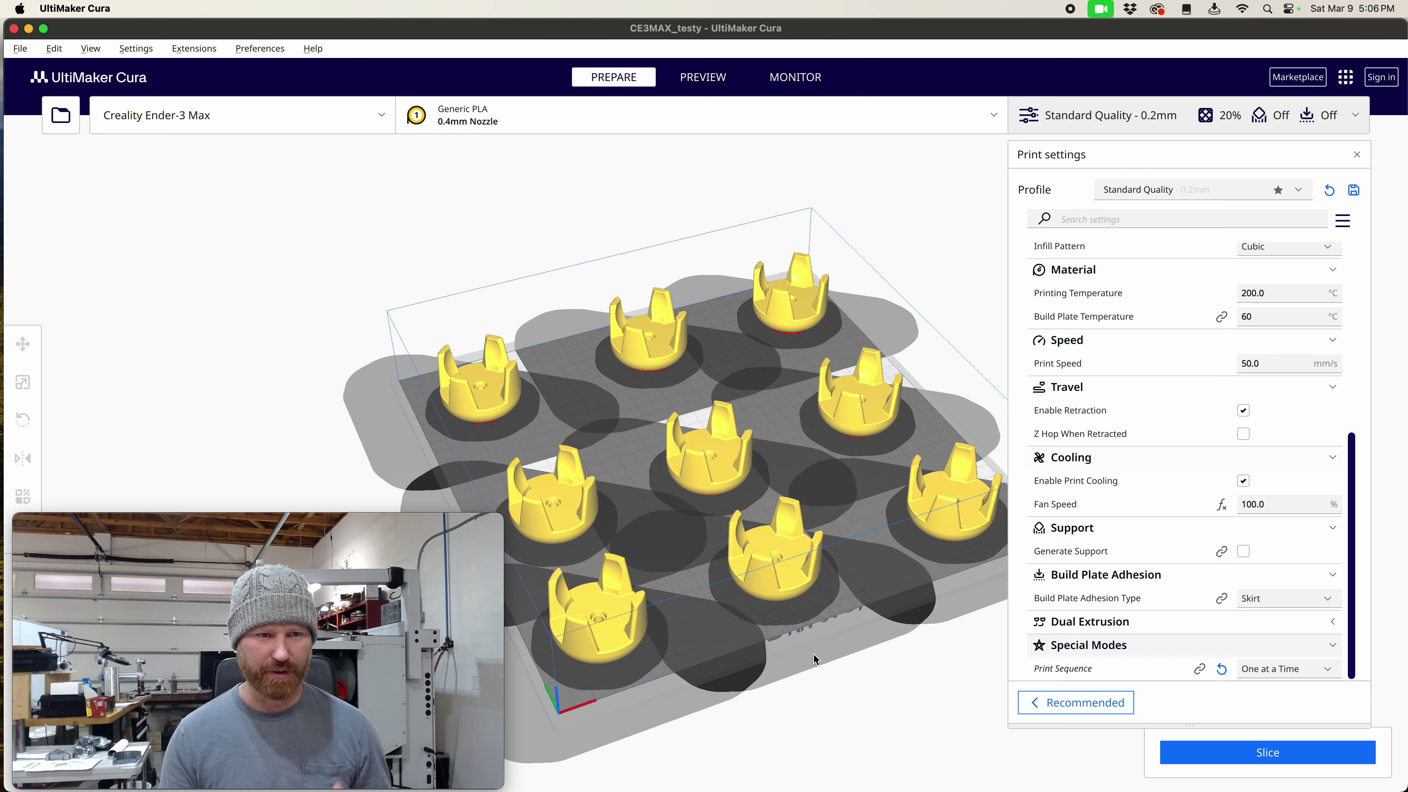
View the Ender-3 Max machine settings in Preferences, then close both windows
left_click(128, 50)
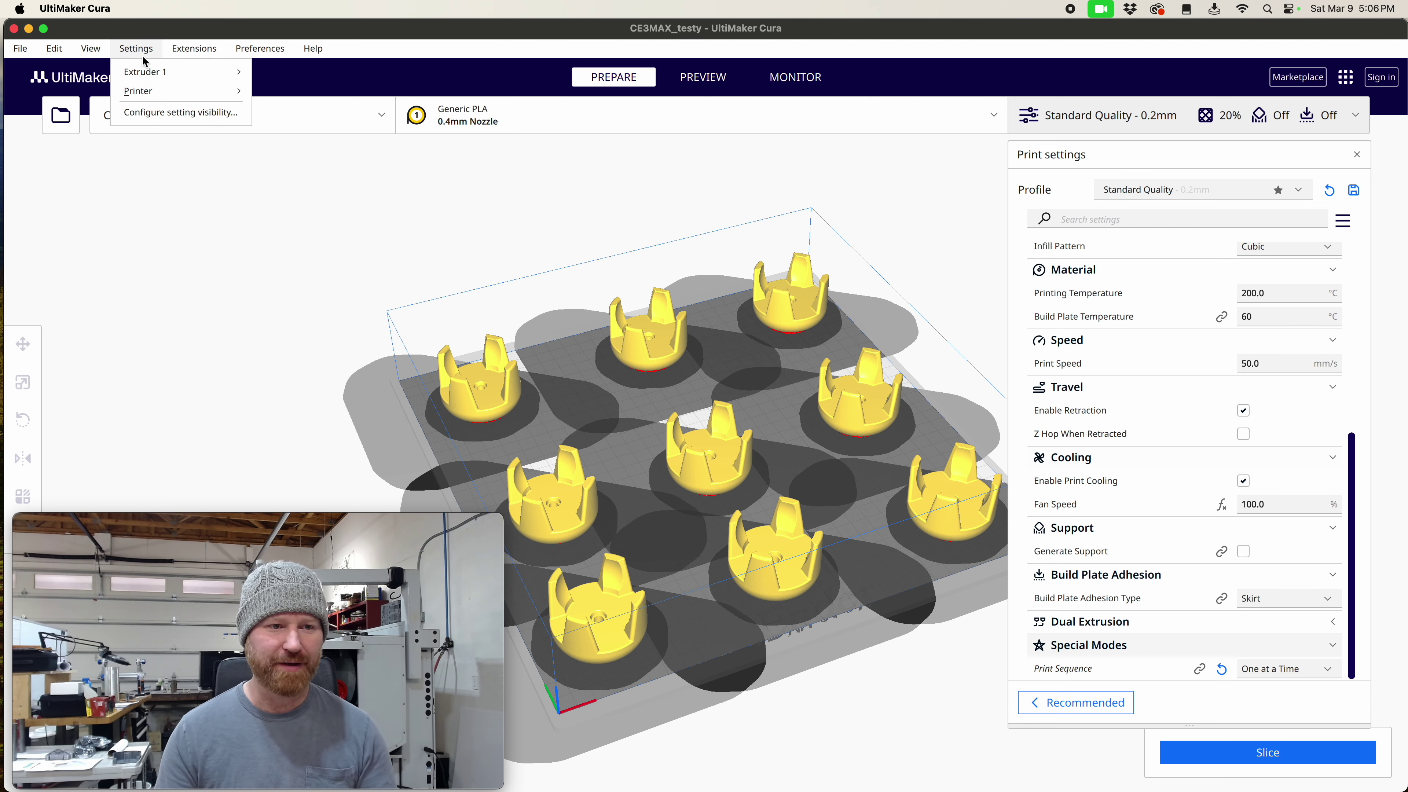
mouse_move(149, 74)
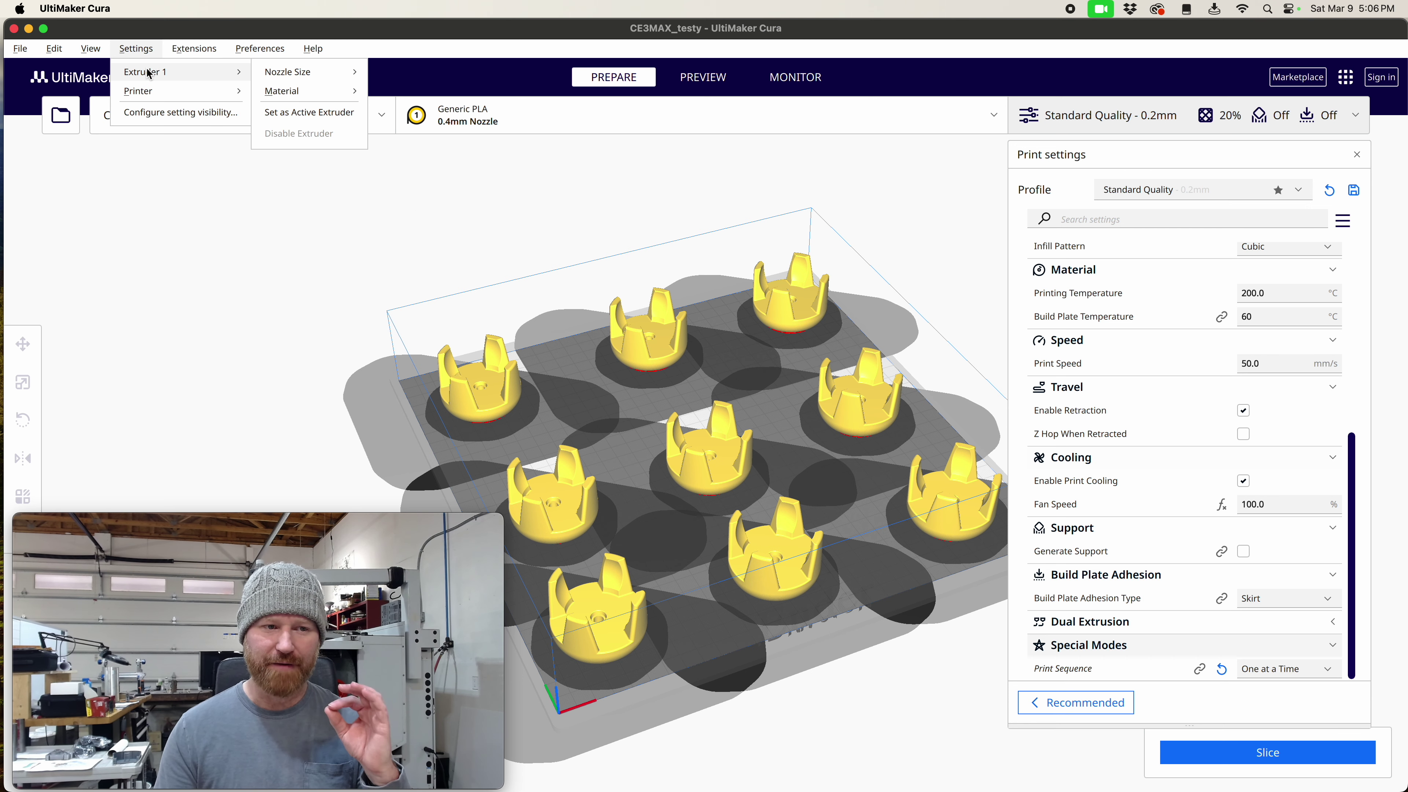
left_click(170, 112)
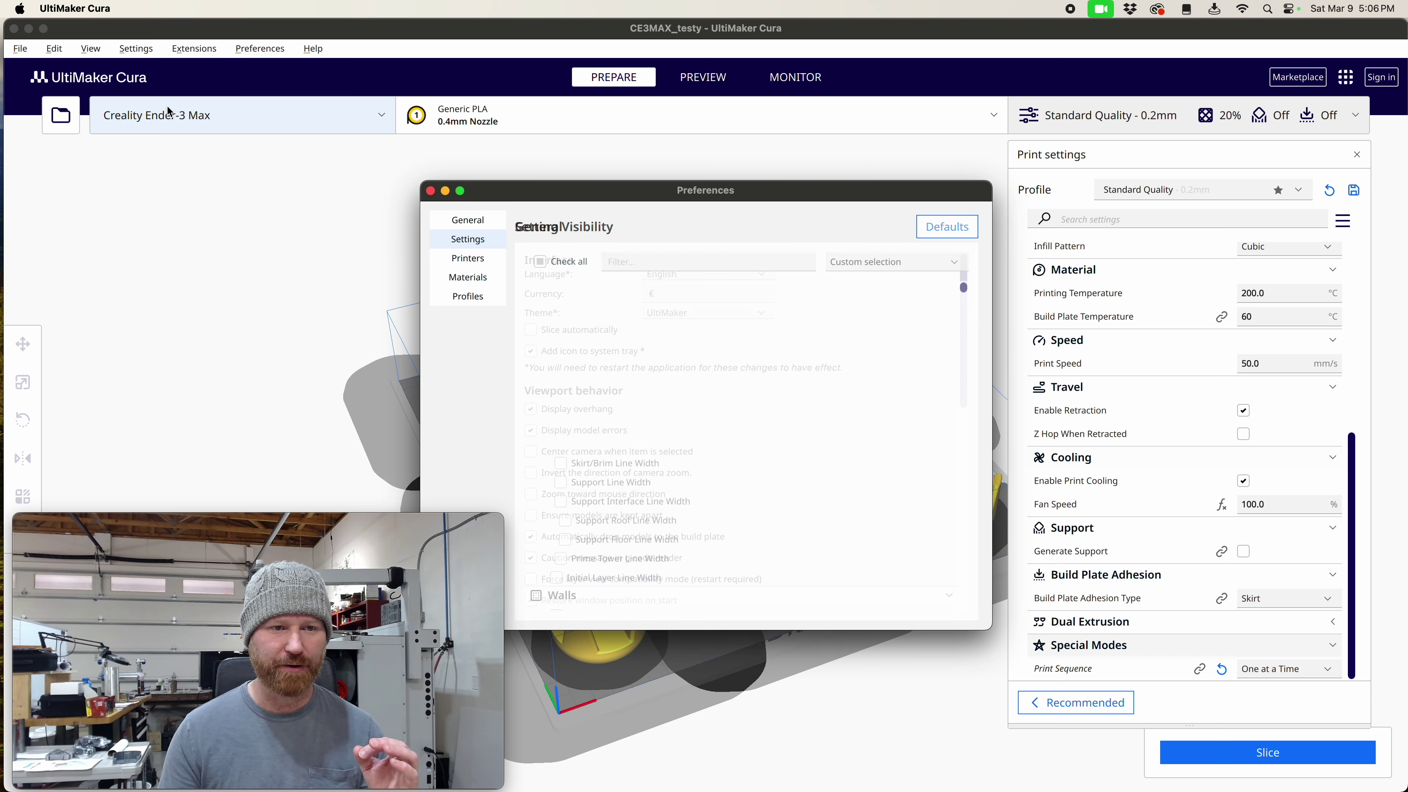
left_click(468, 259)
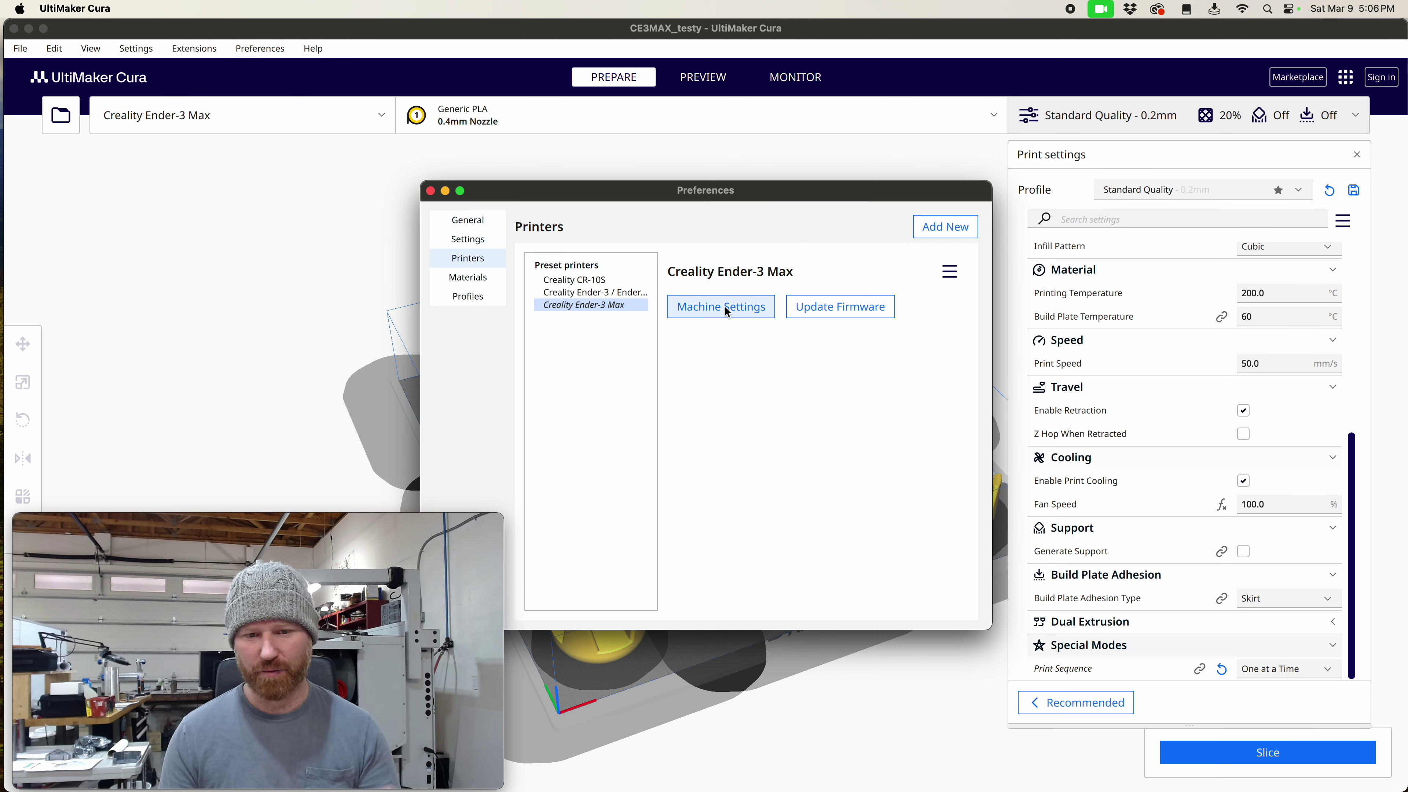
left_click(711, 308)
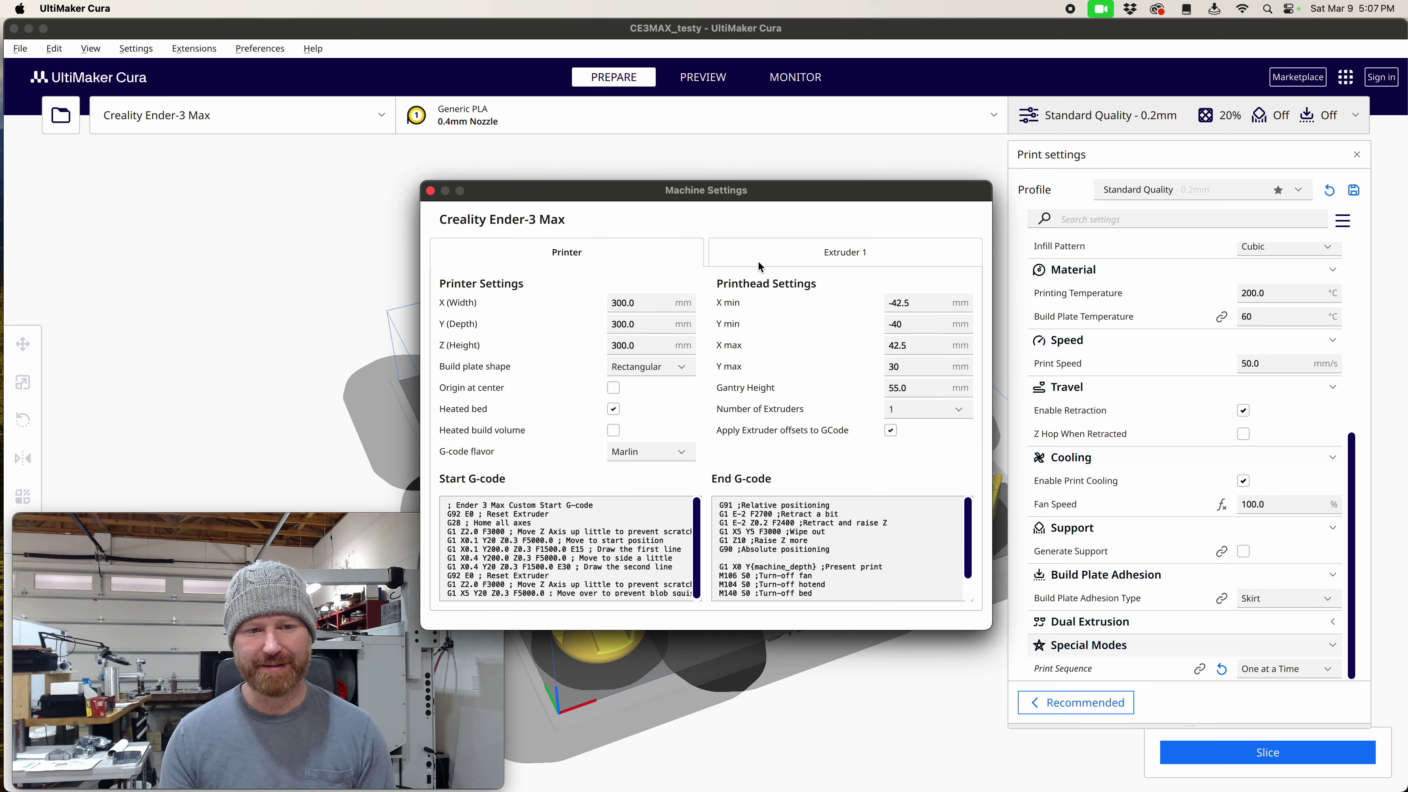
left_click(431, 191)
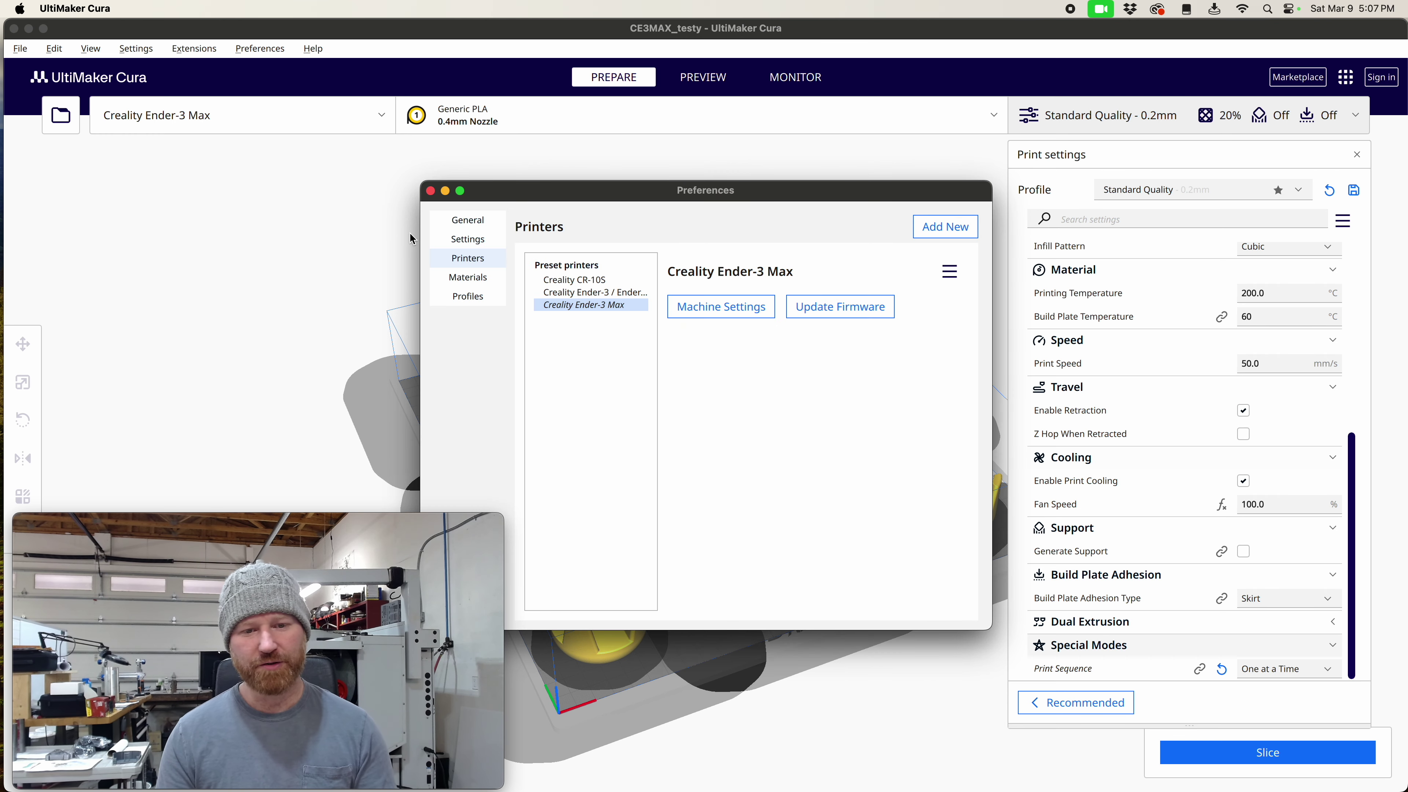
left_click(430, 190)
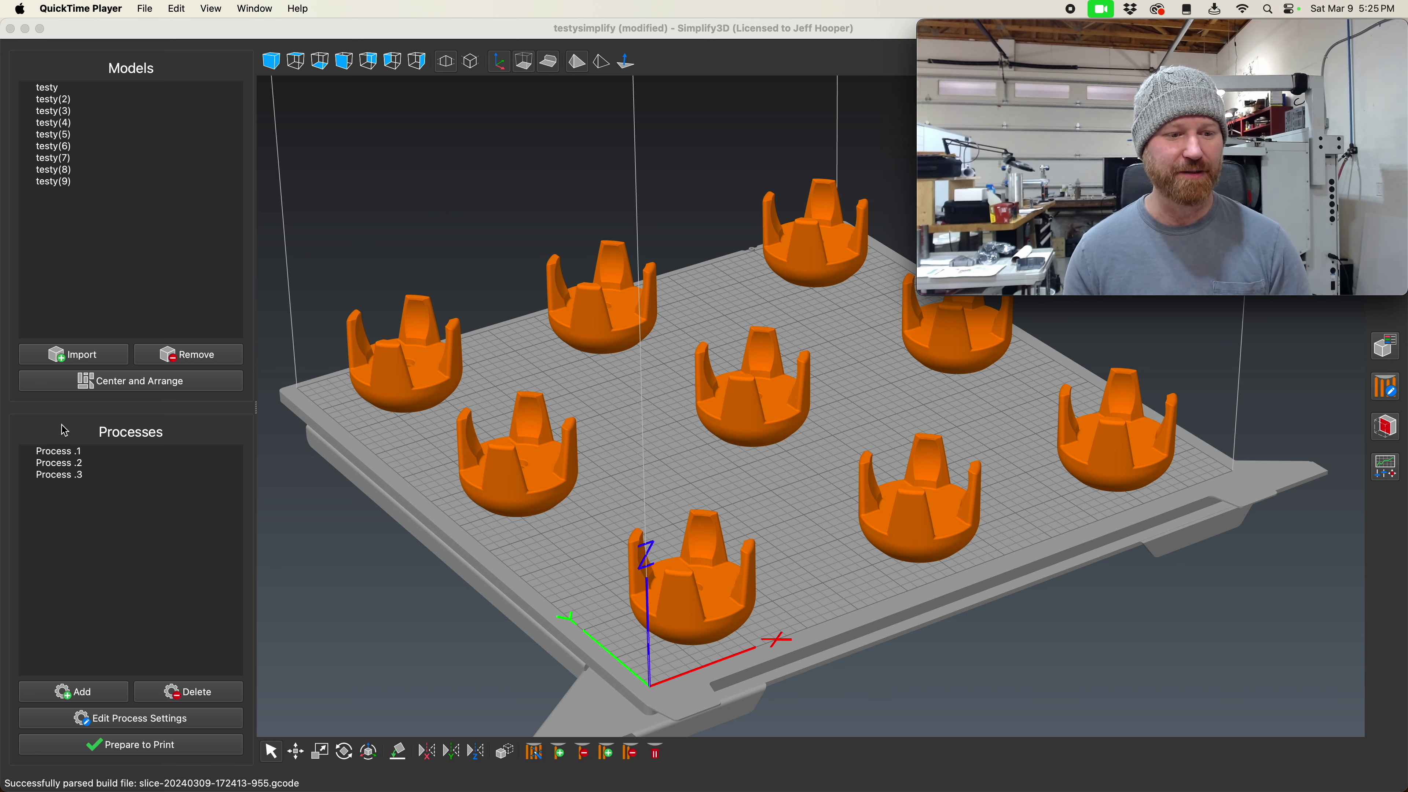
Check the models in Processes .1, .2 and .3, then open Process .1's settings
left_click(55, 455)
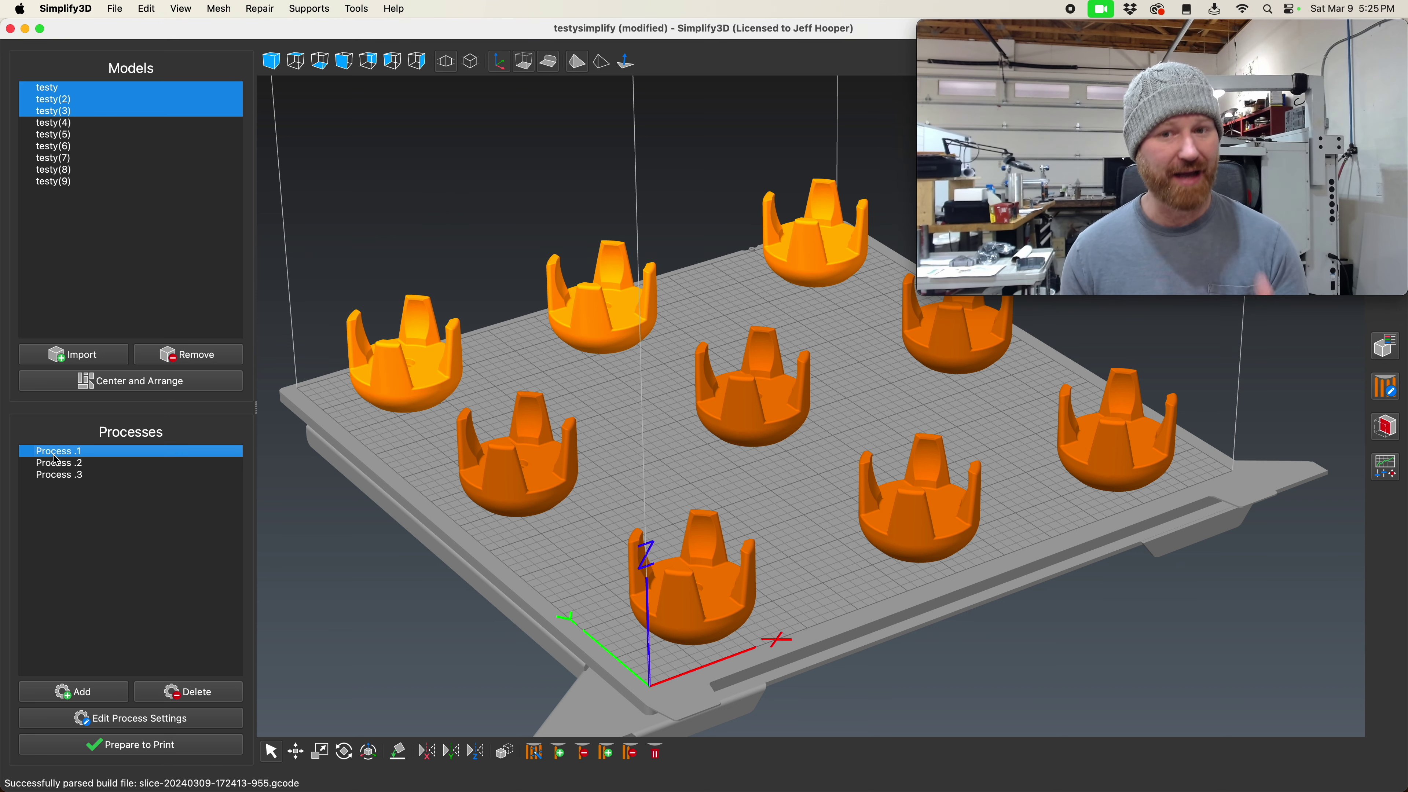
left_click(58, 464)
left_click(62, 476)
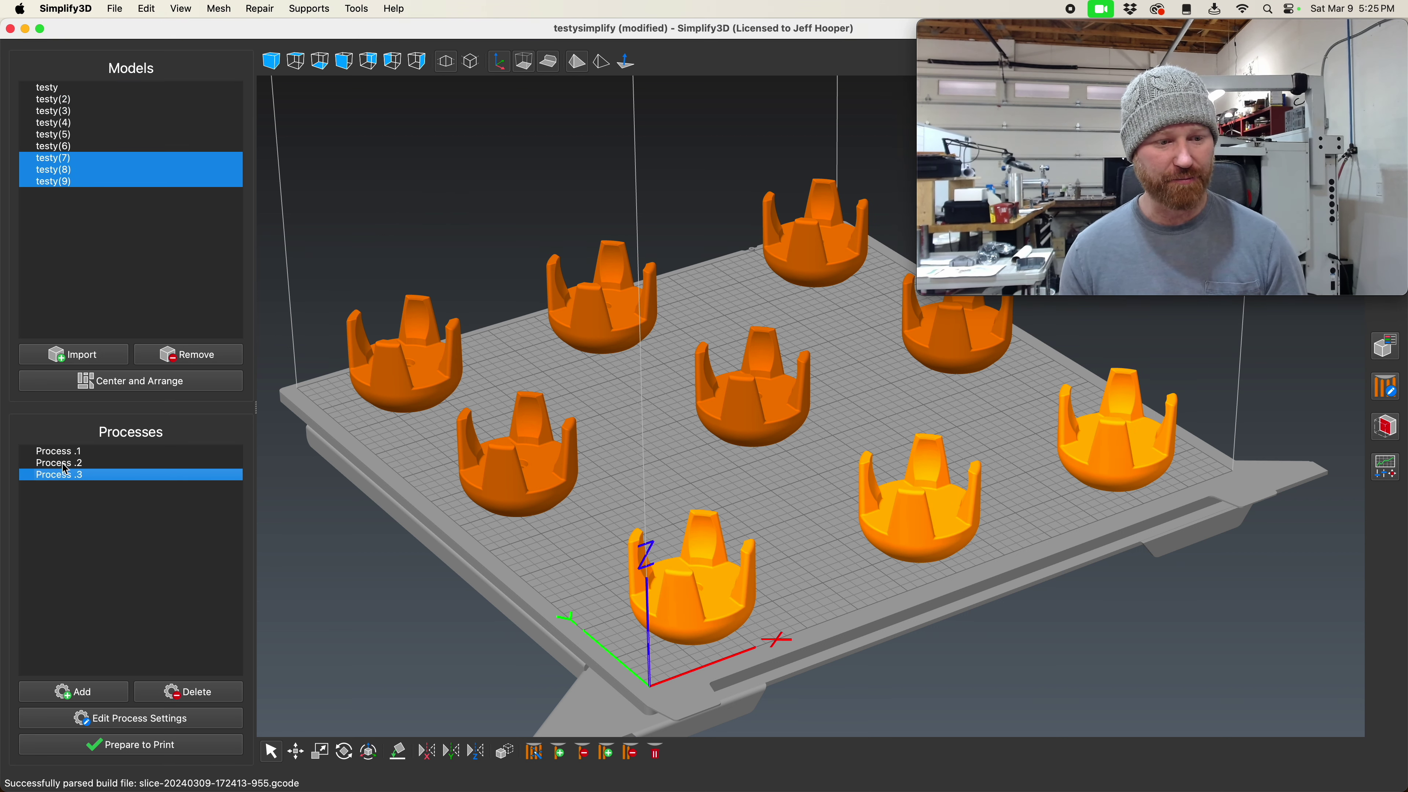
left_click(63, 452)
double_click(64, 454)
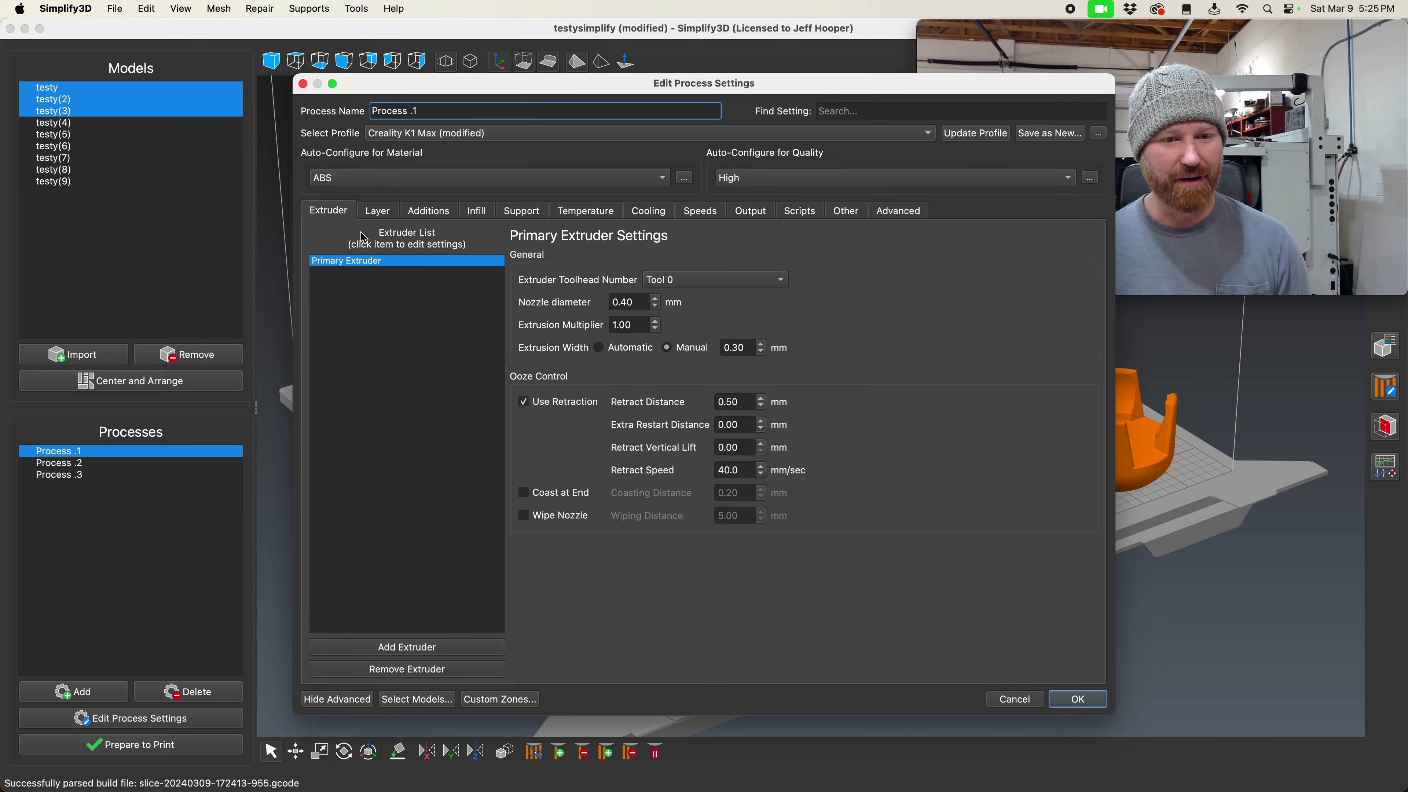
Review Process .1's Layer, Infill, Temperature and Speeds tabs, then cancel without changes
left_click(378, 211)
left_click(478, 214)
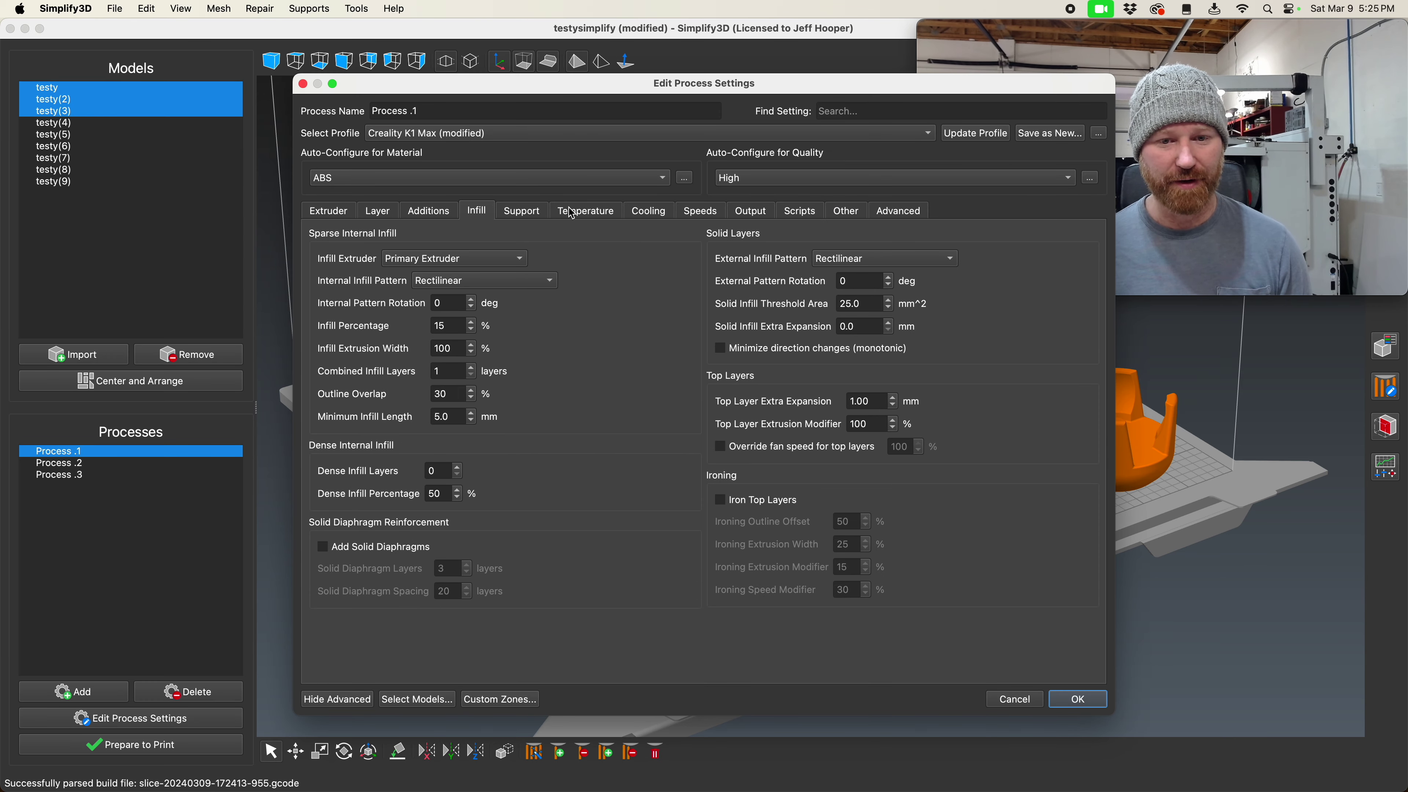
left_click(579, 212)
left_click(689, 211)
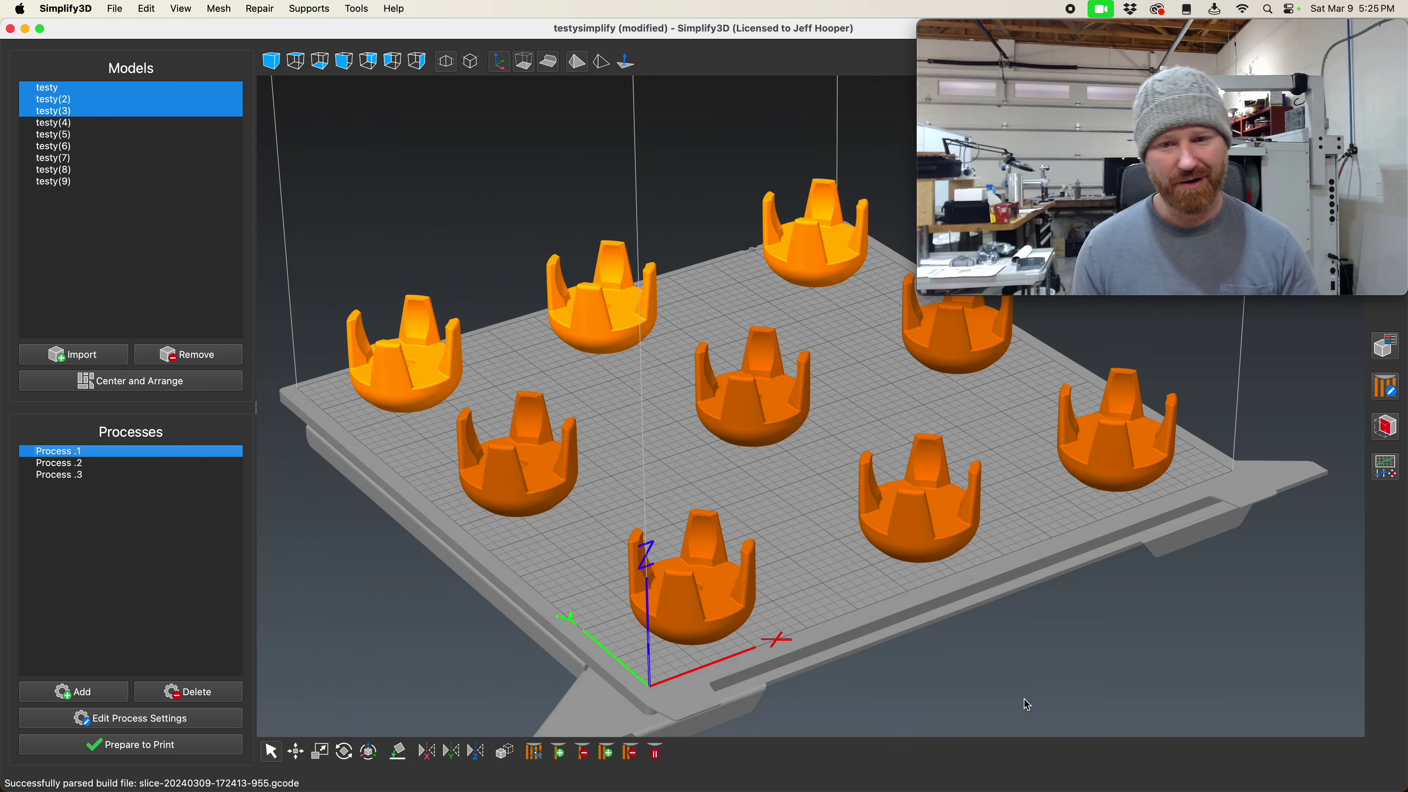
left_click(1024, 700)
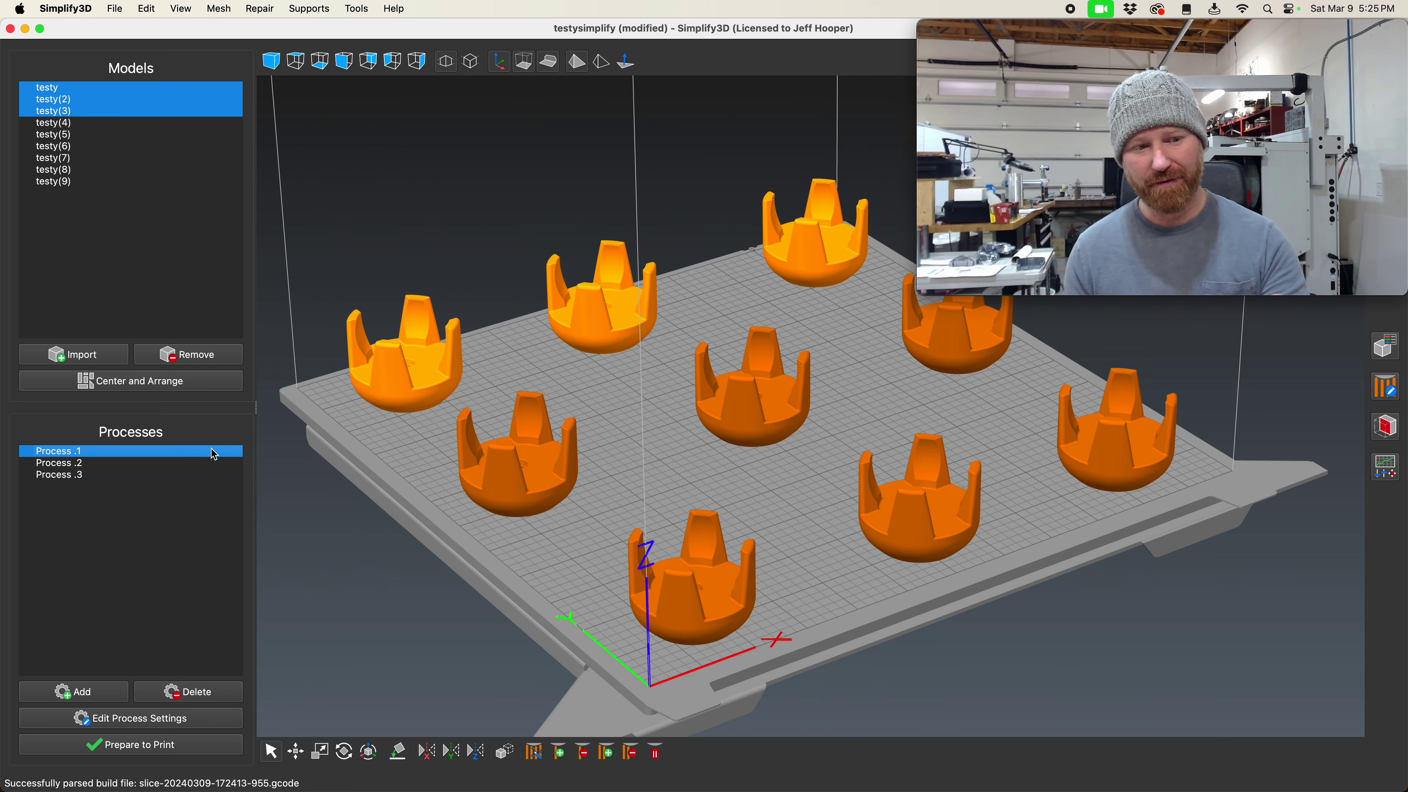
Highlight each process's models in turn, dismissing Process .3's options menu
left_click(73, 464)
left_click(66, 476)
right_click(64, 478)
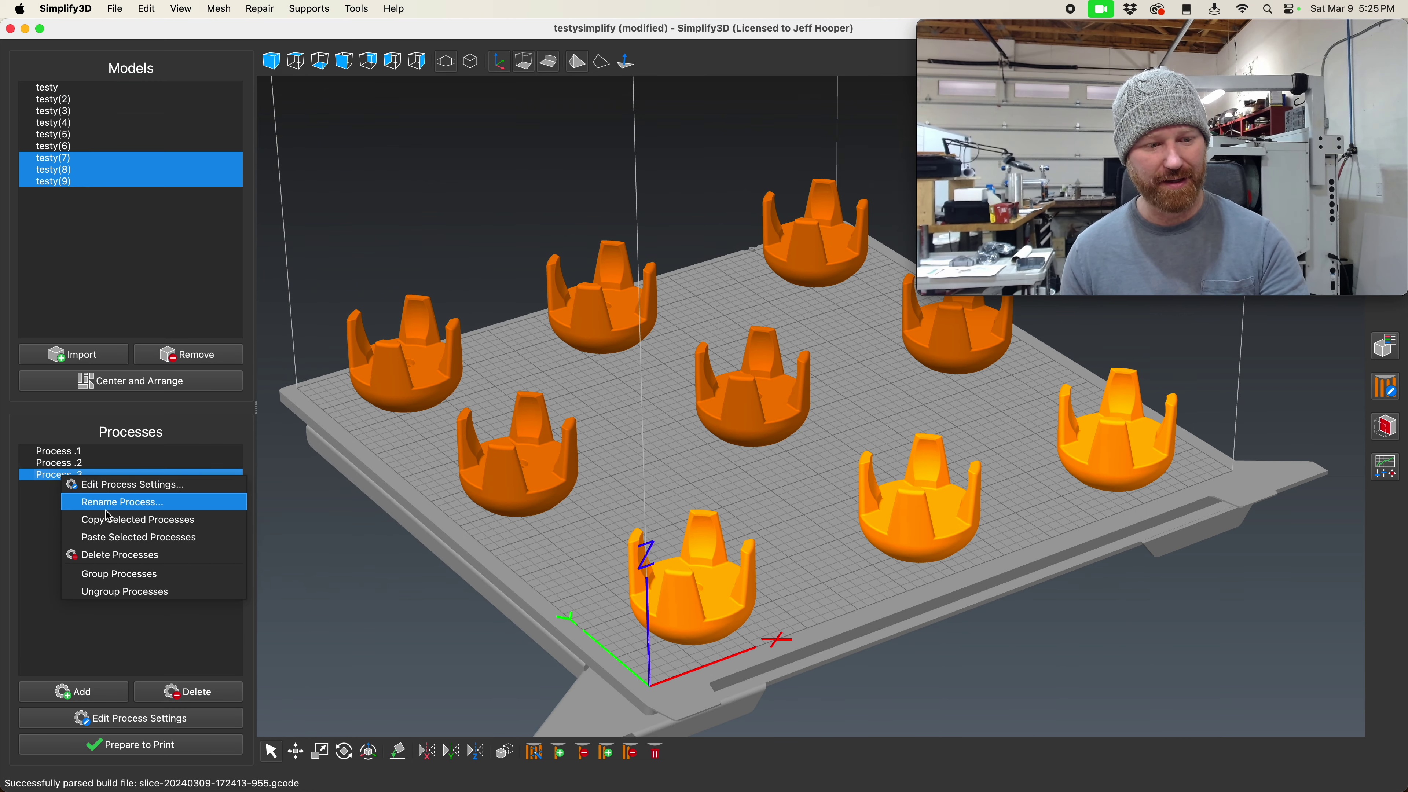
left_click(126, 629)
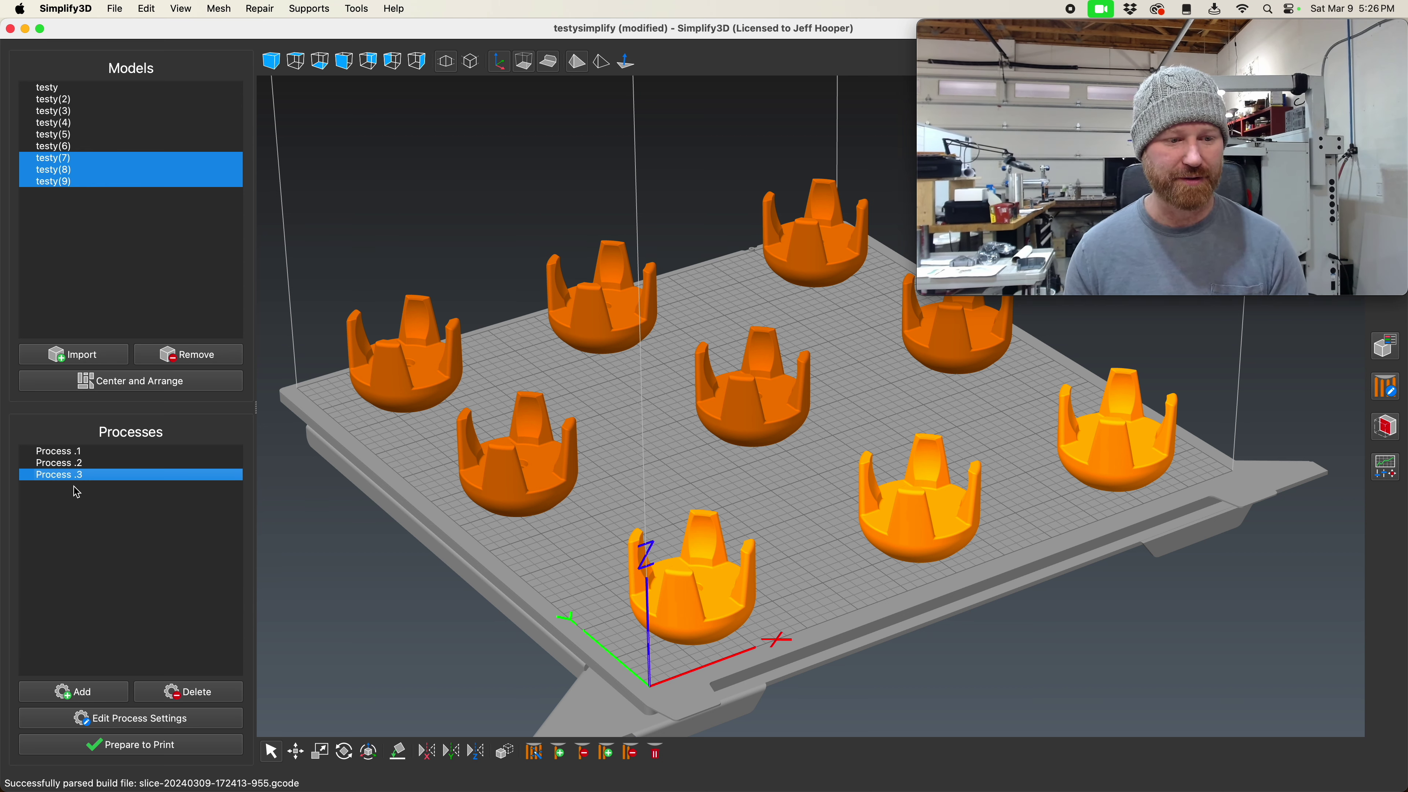
left_click(62, 452)
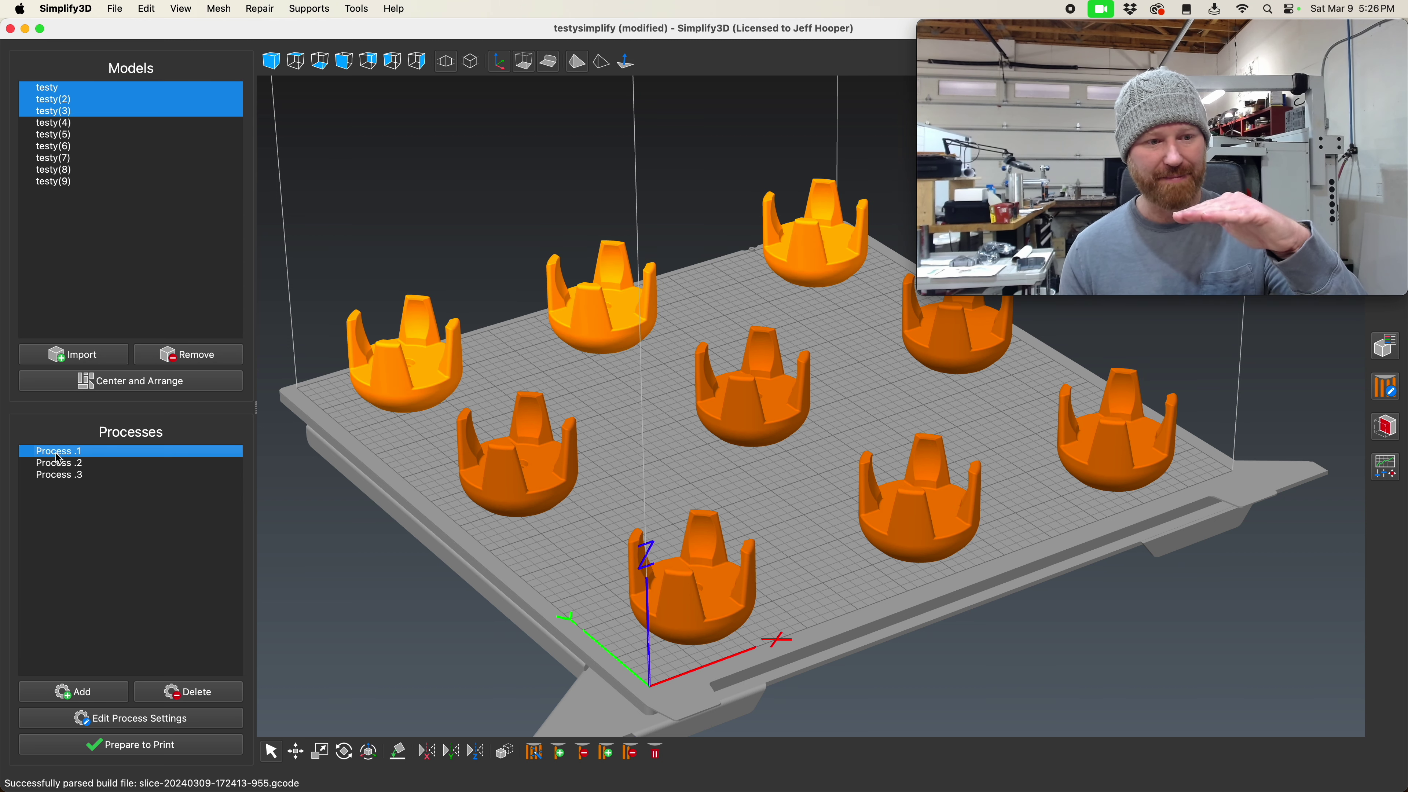
left_click(56, 466)
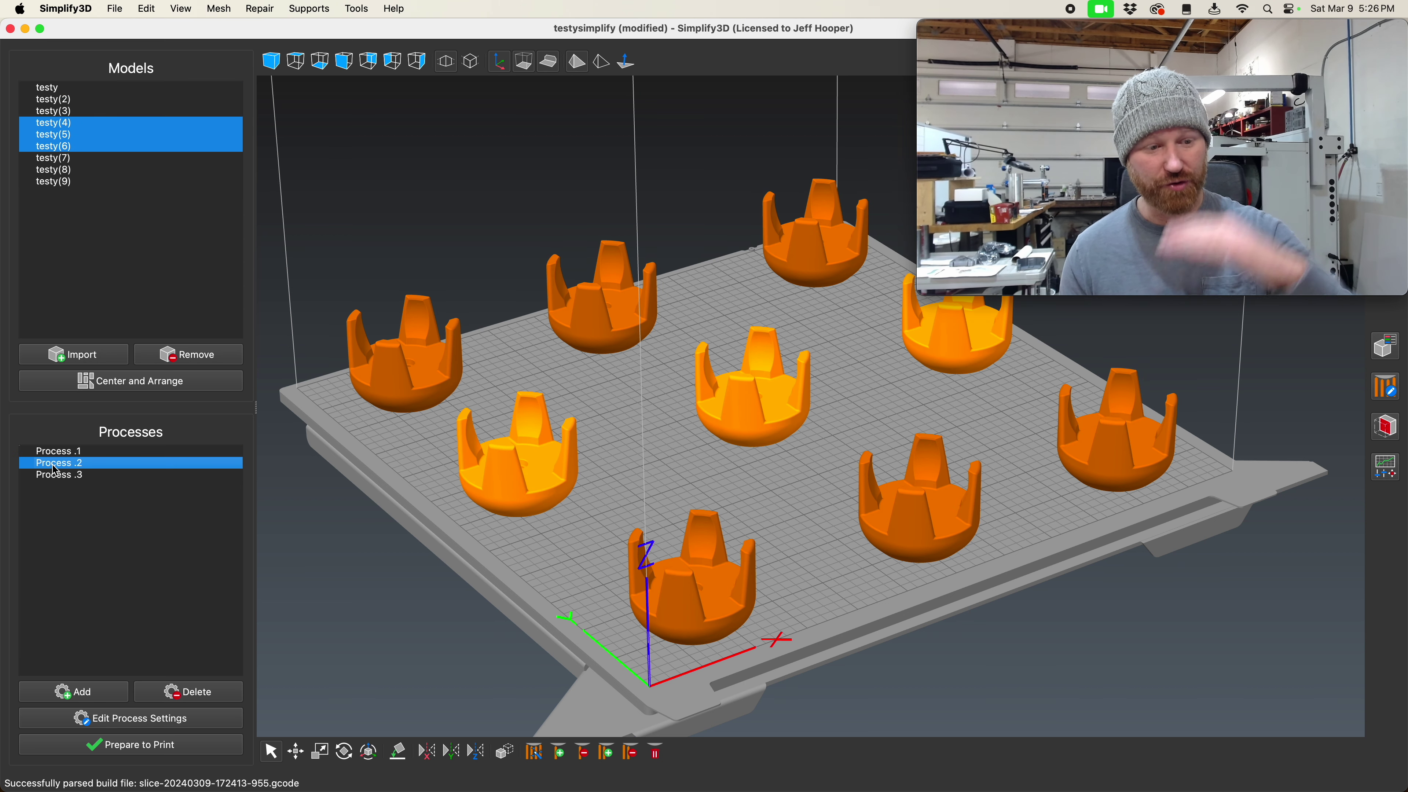
left_click(60, 479)
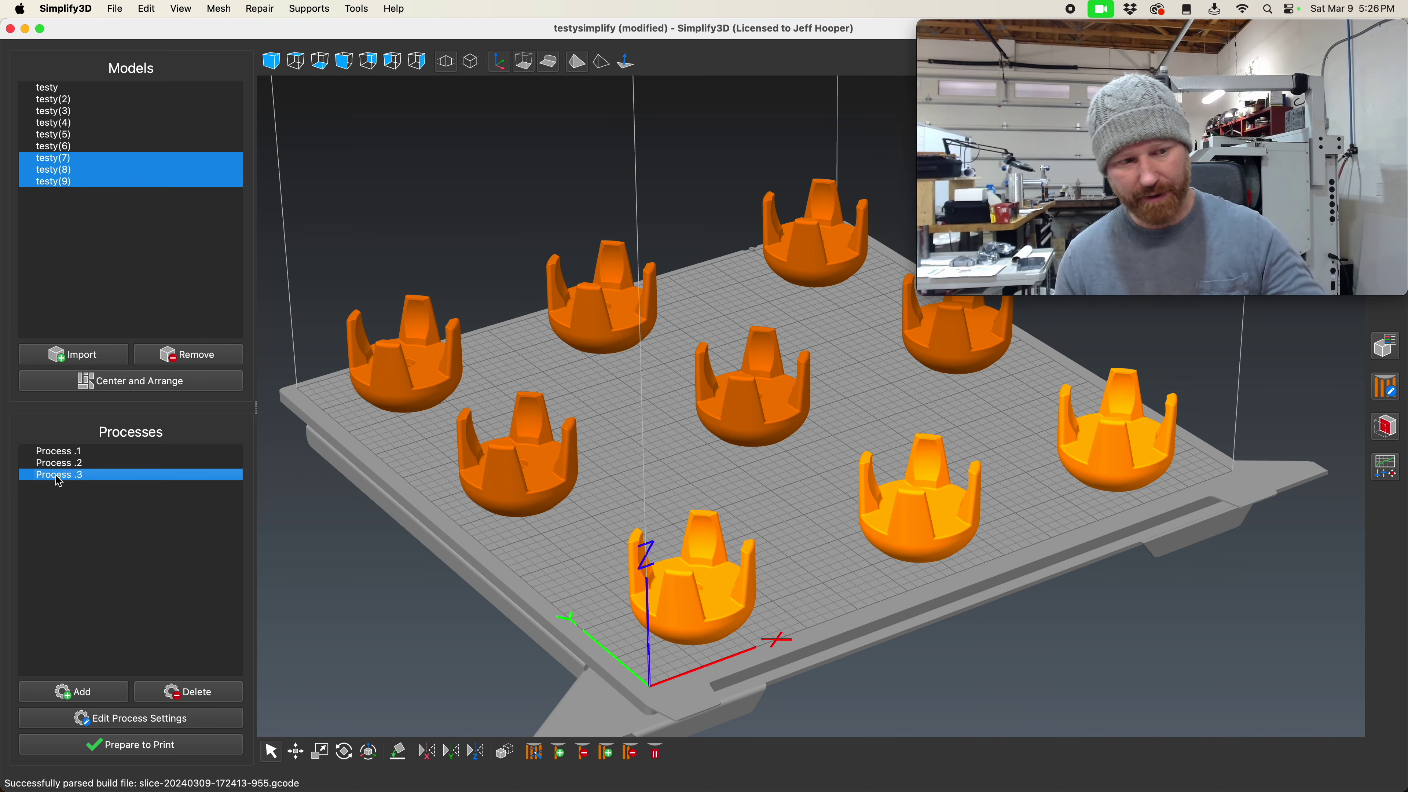
double_click(59, 477)
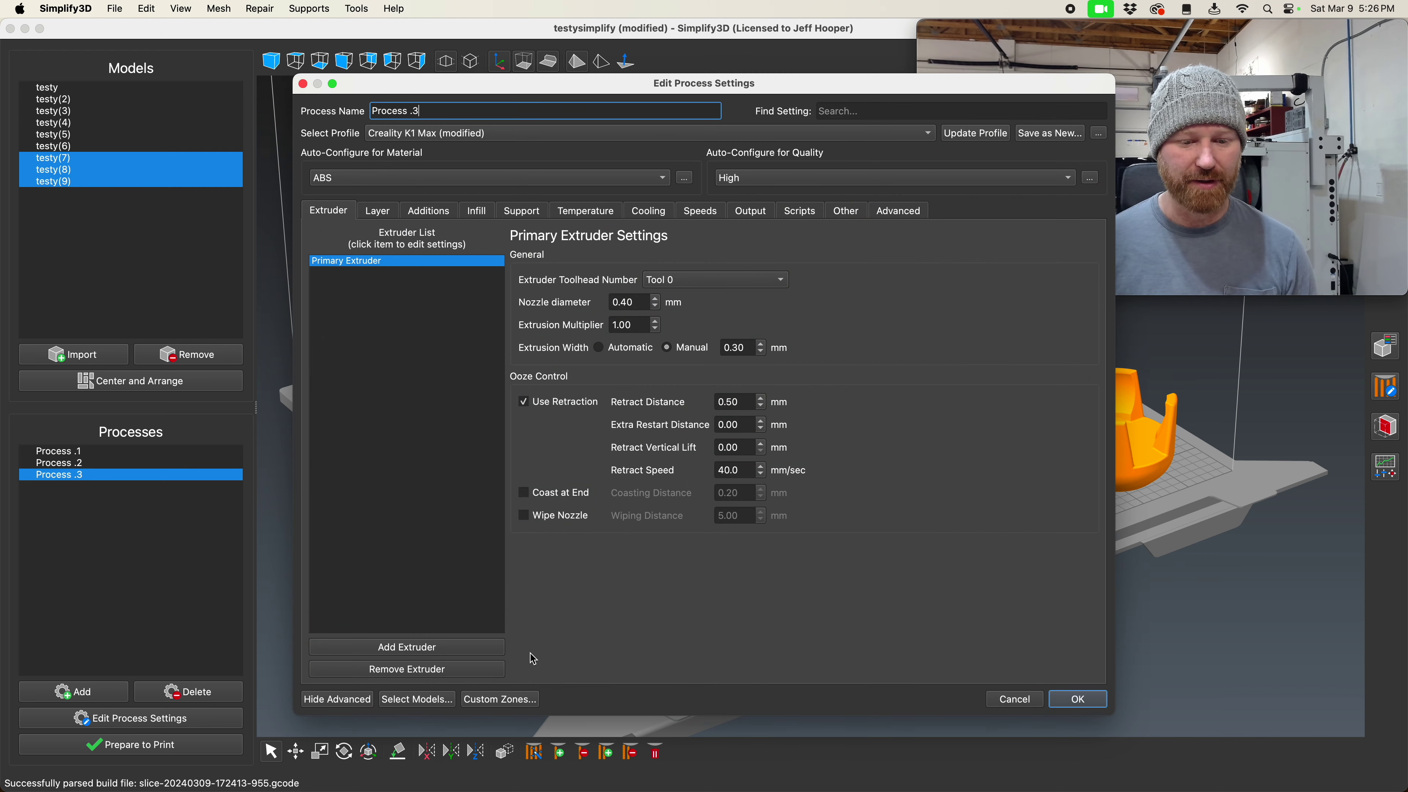
left_click(431, 702)
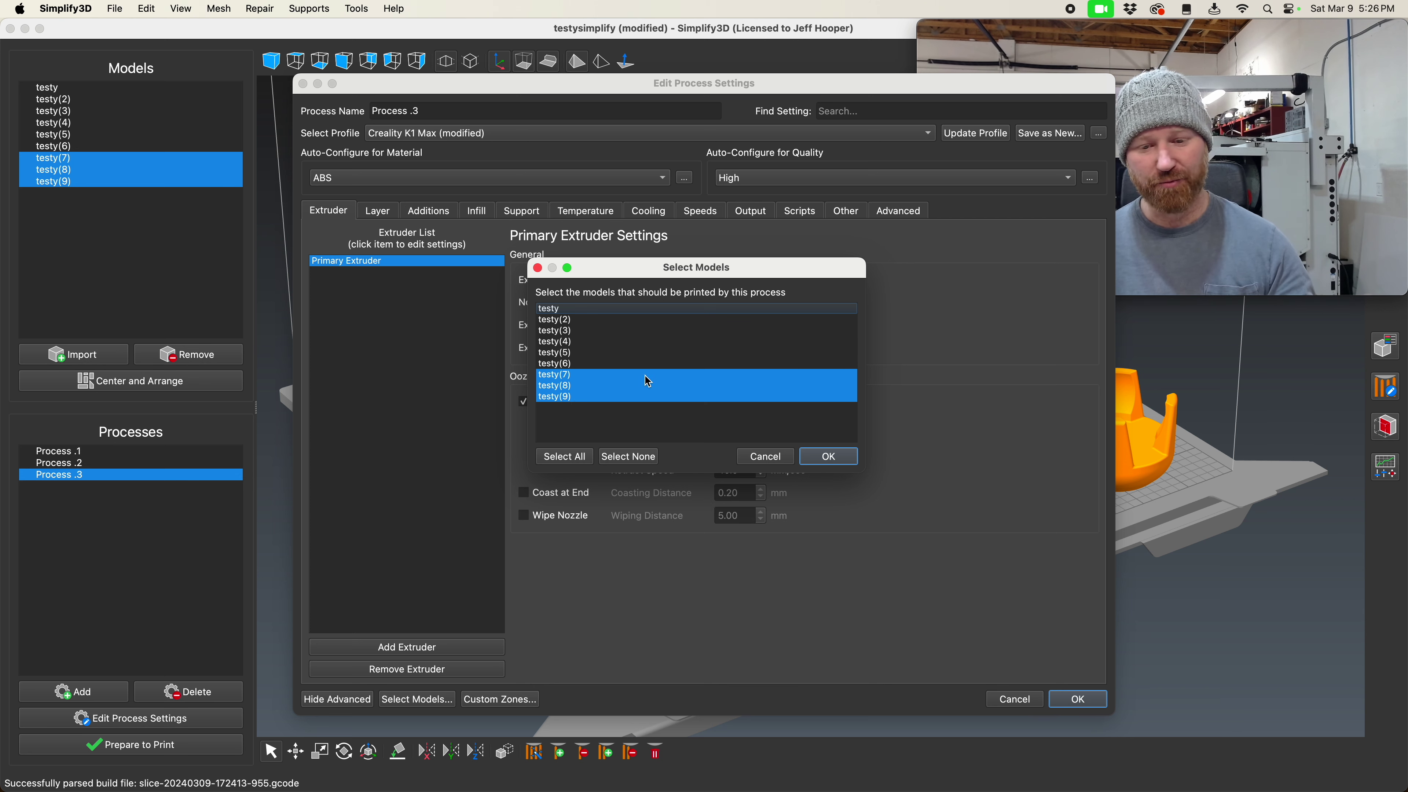
left_click(776, 459)
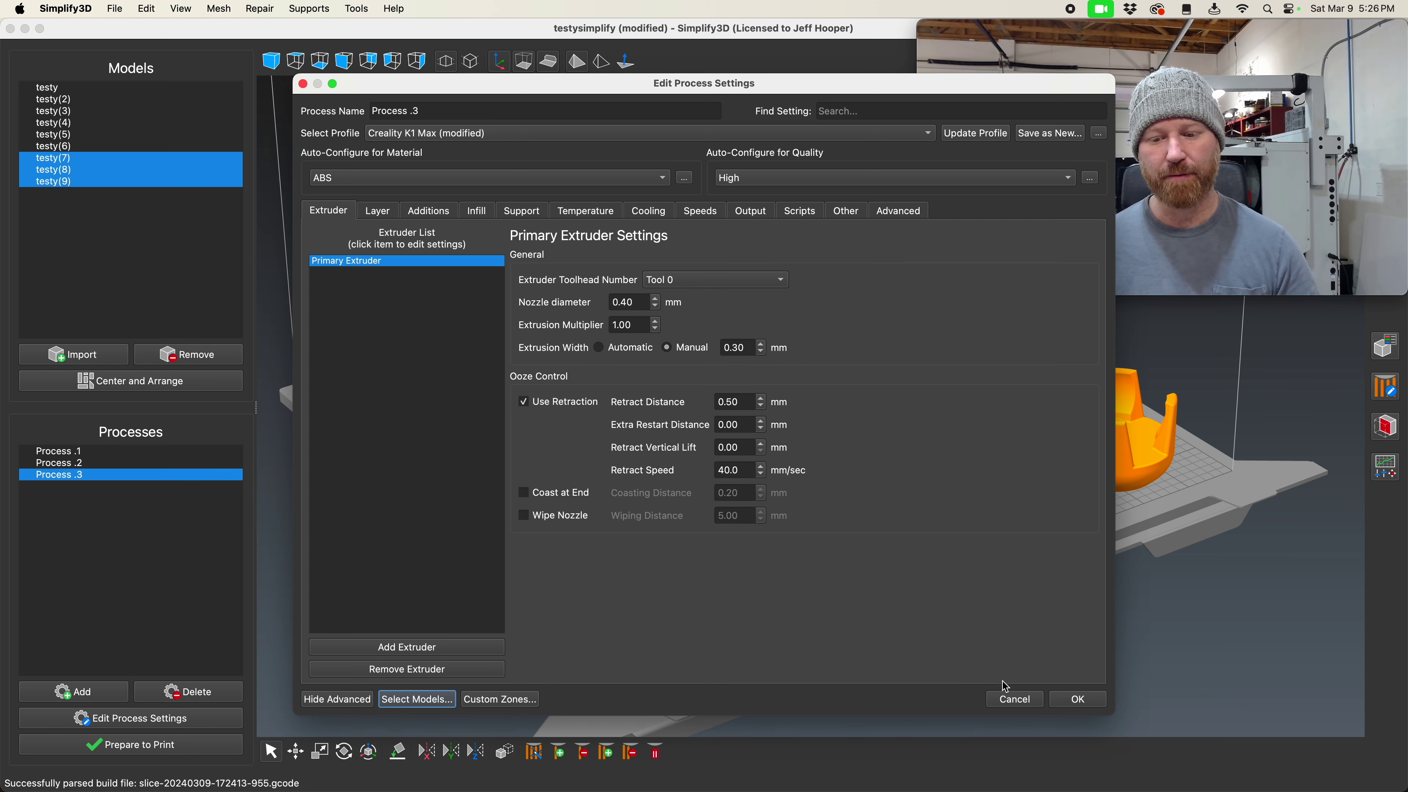
left_click(1018, 701)
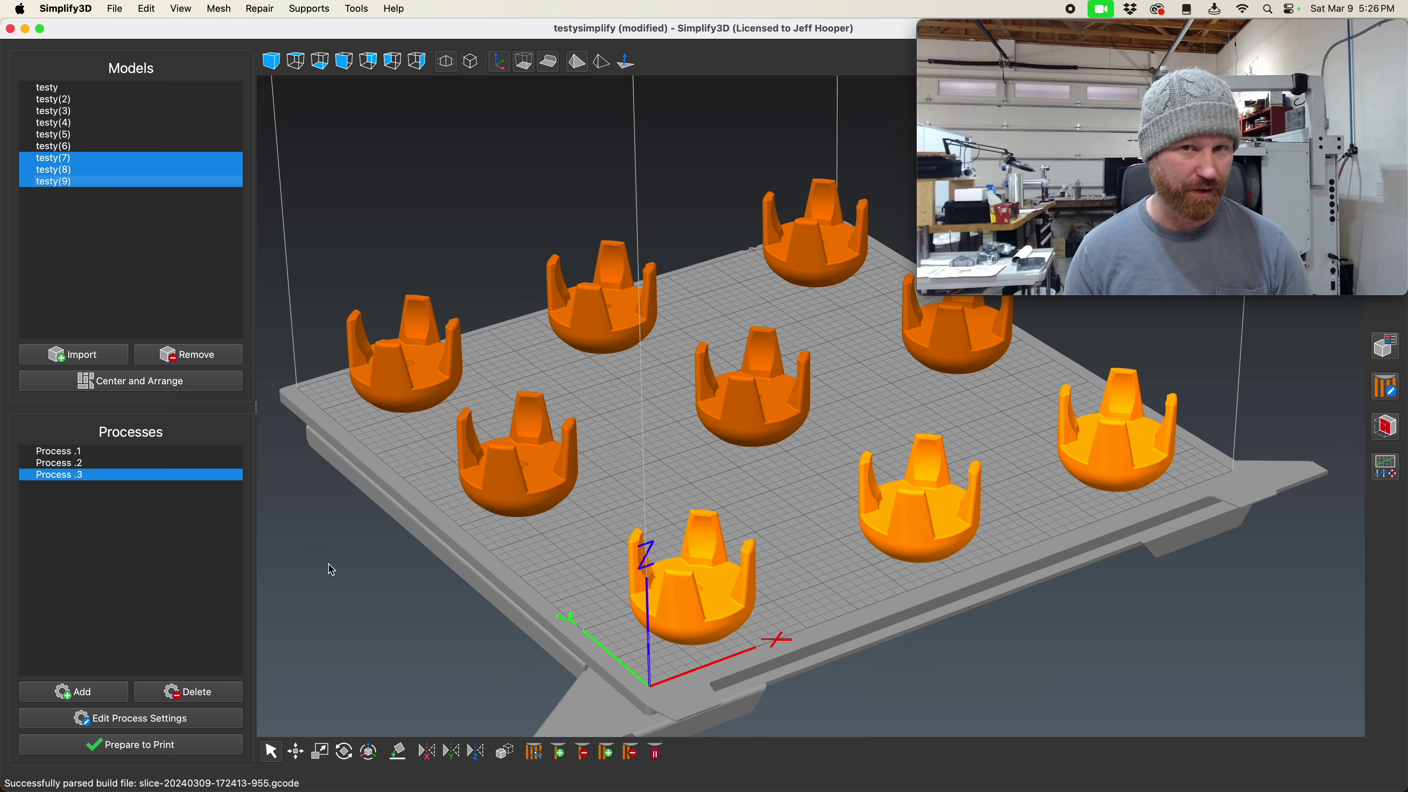
Slice all three processes with Sequential Printing and a 30.0 mm max clearance height
left_click(60, 452, "shift")
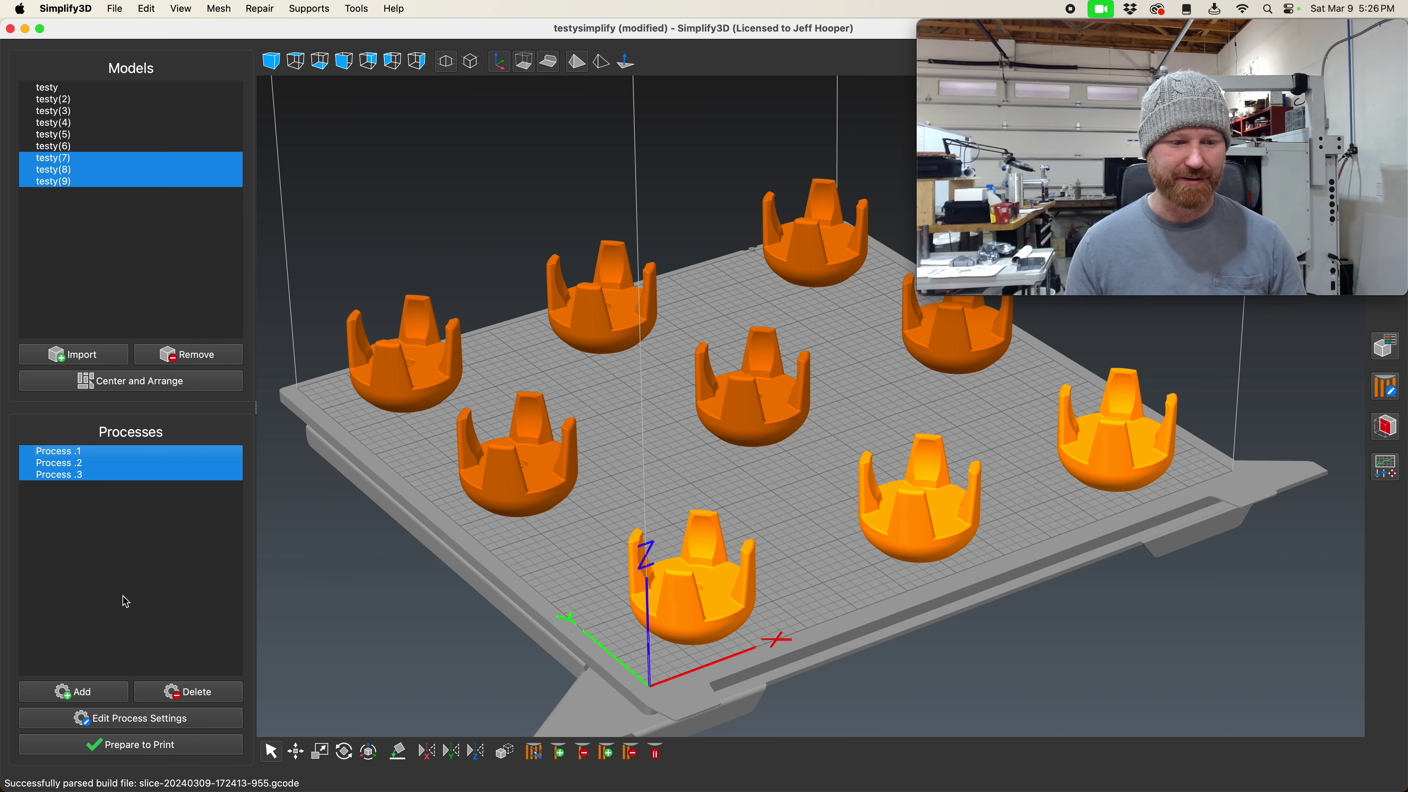
left_click(138, 745)
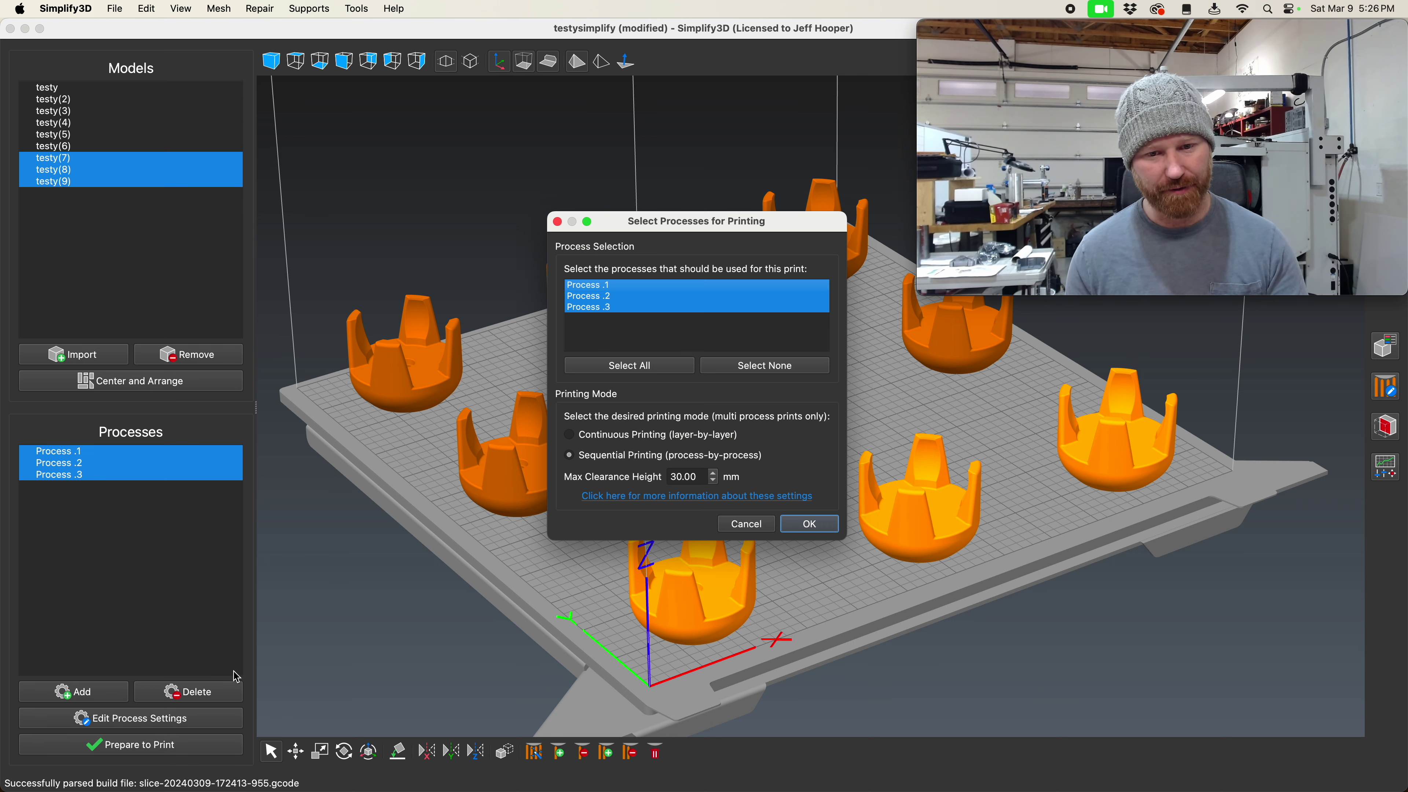
left_click_drag(645, 222, 362, 167)
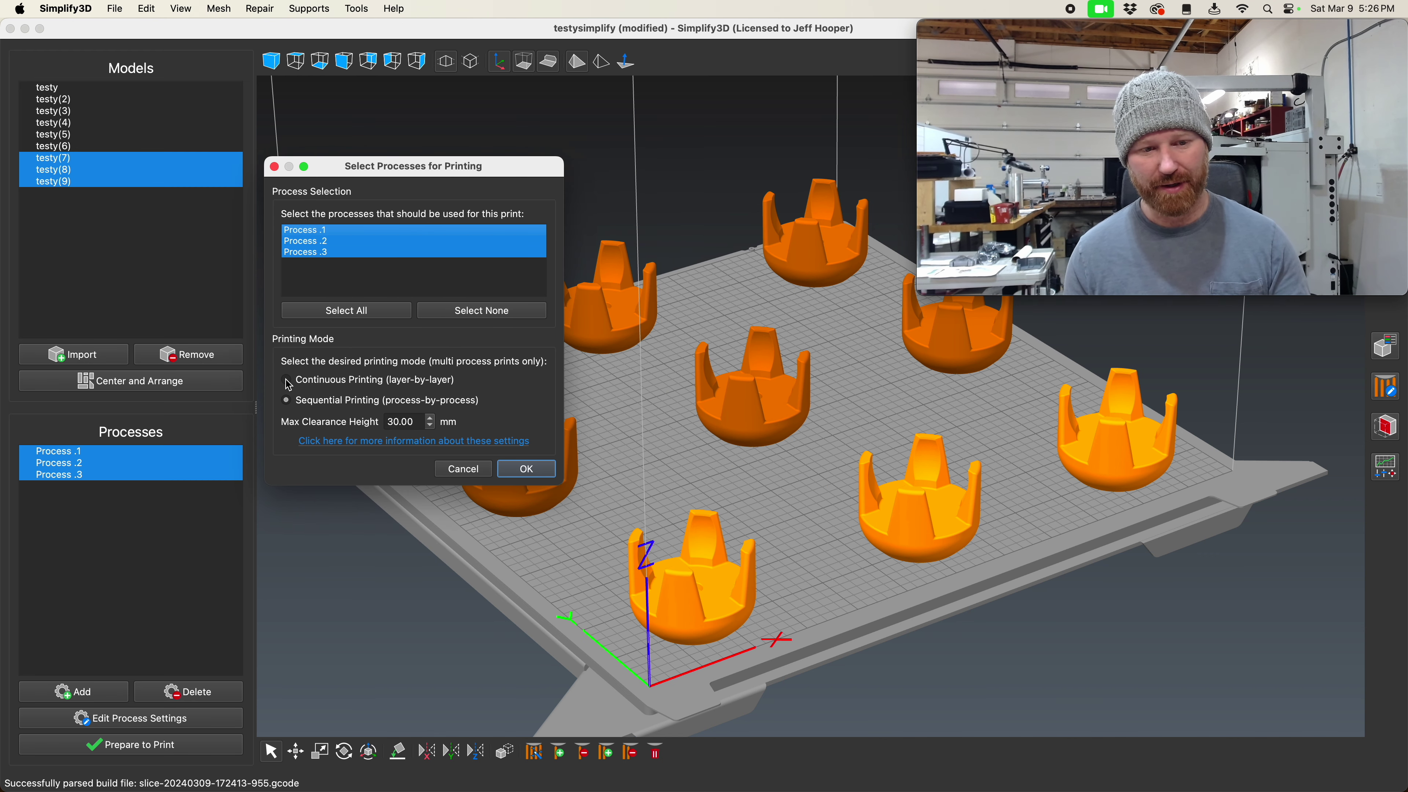
left_click(286, 400)
key("Tab")
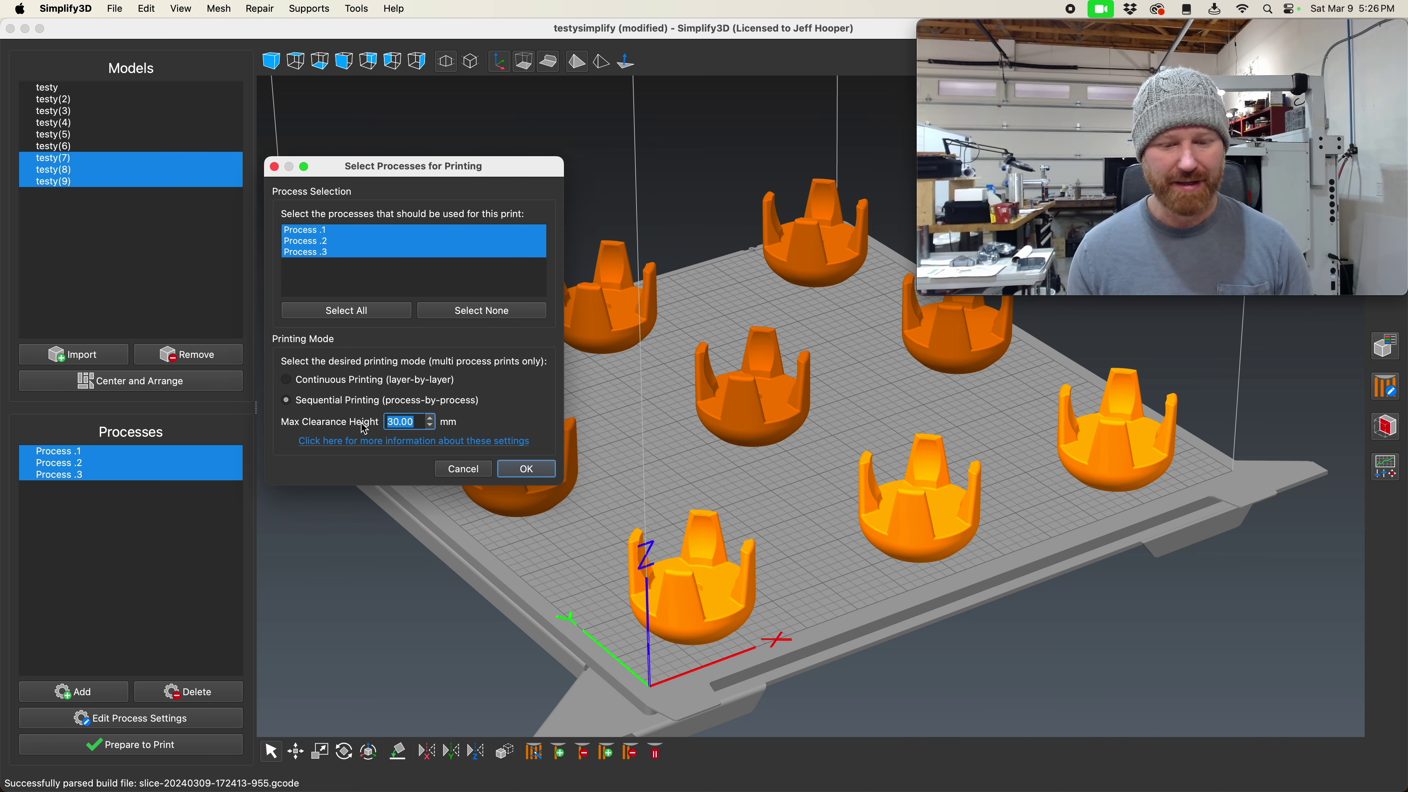
type("55")
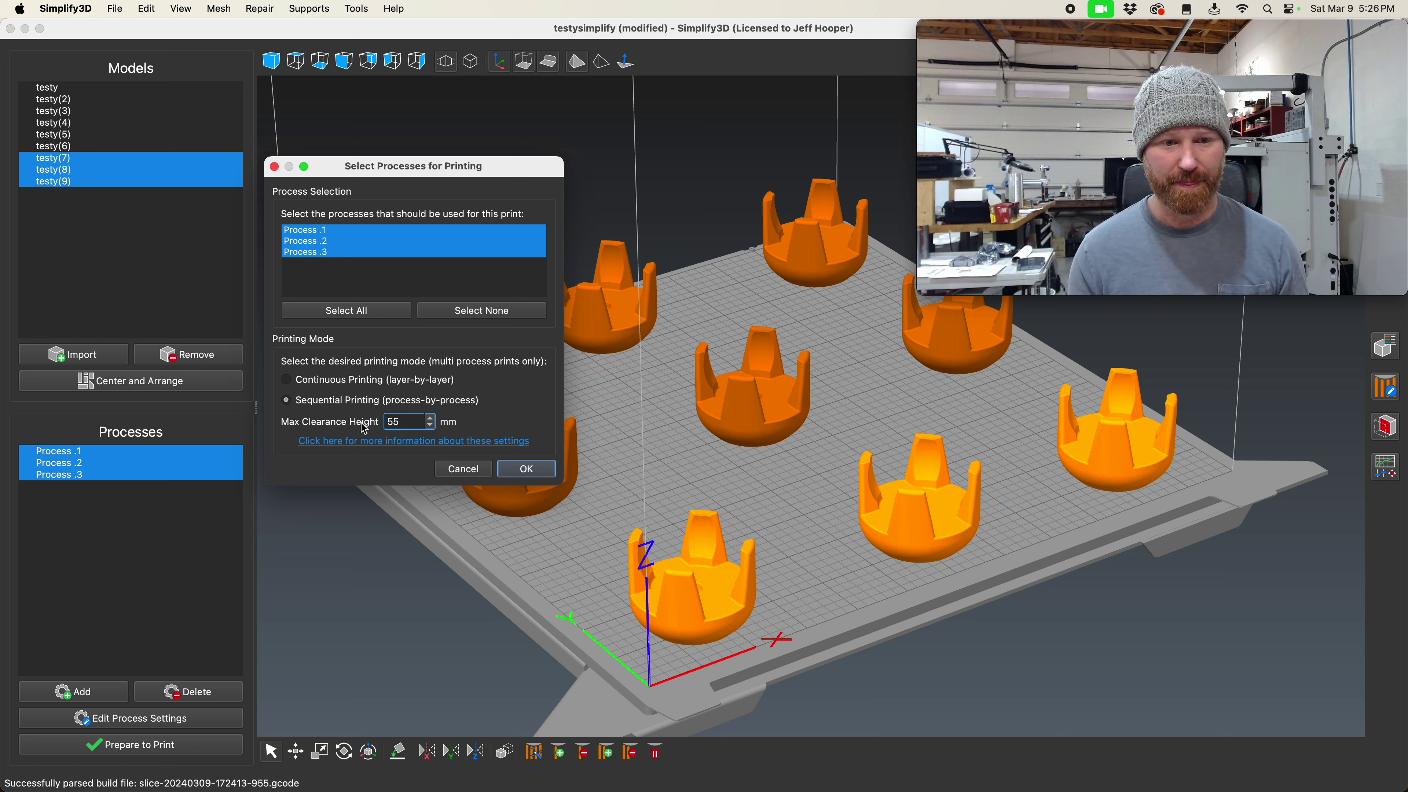
type("30.0")
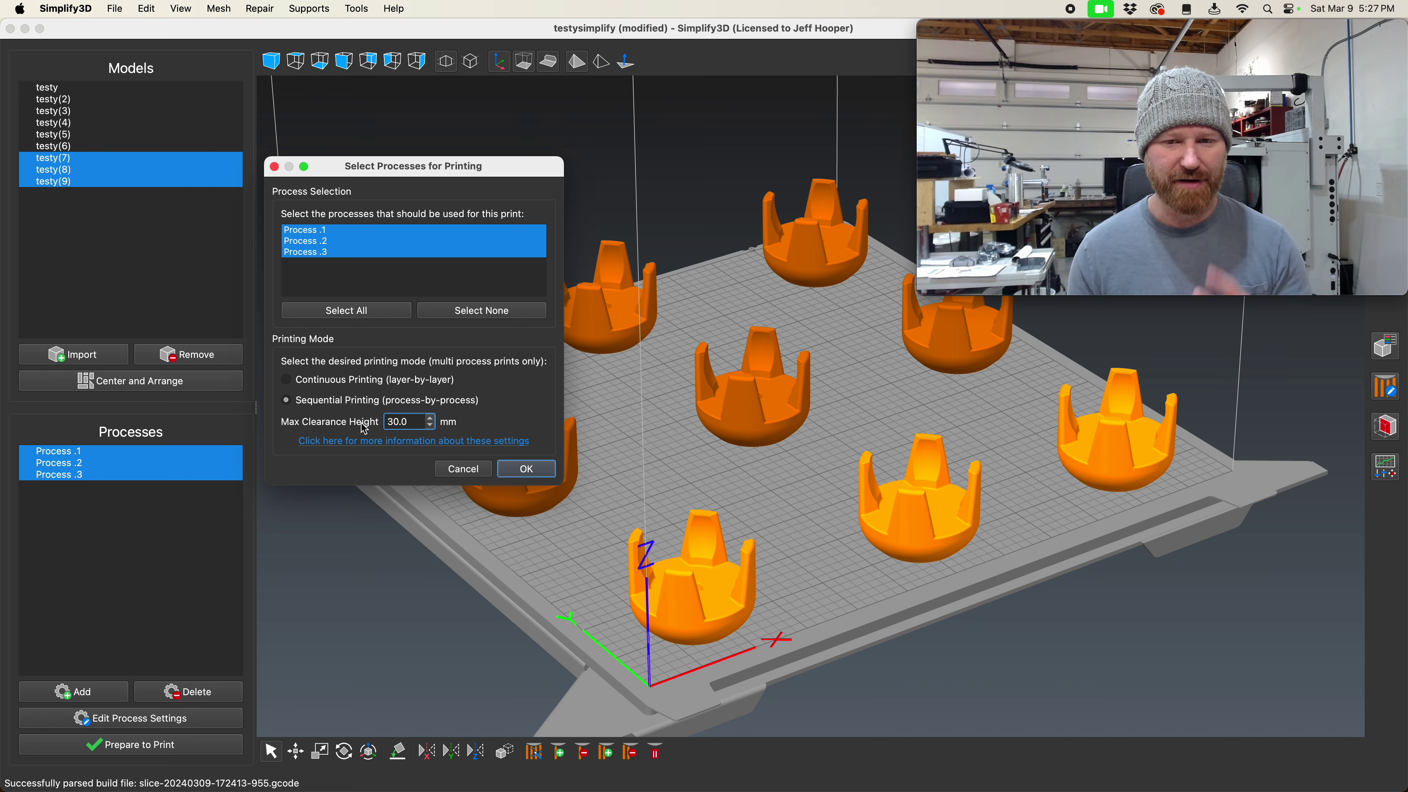
left_click(527, 469)
left_click(741, 416)
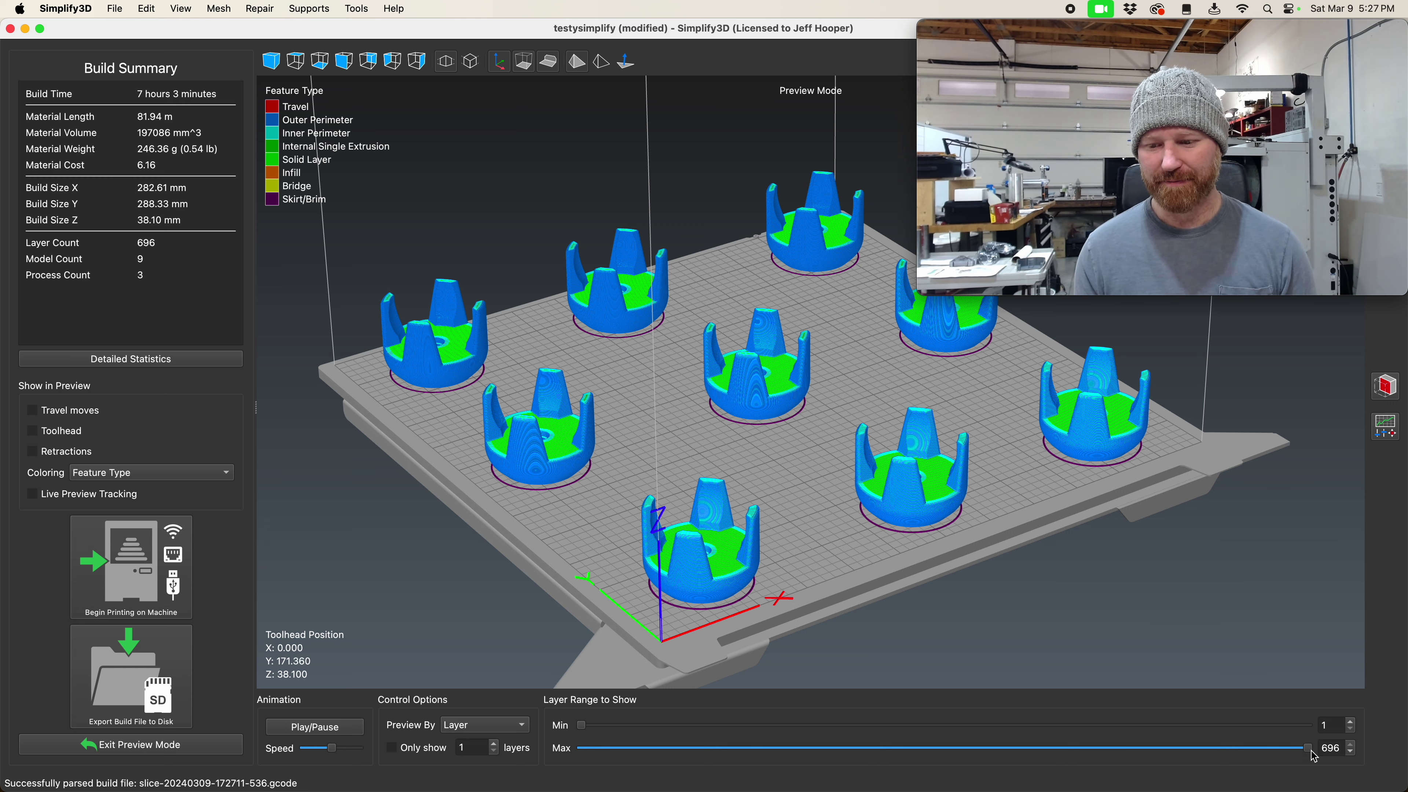
left_click_drag(1310, 748, 954, 744)
left_click_drag(983, 743, 1381, 750)
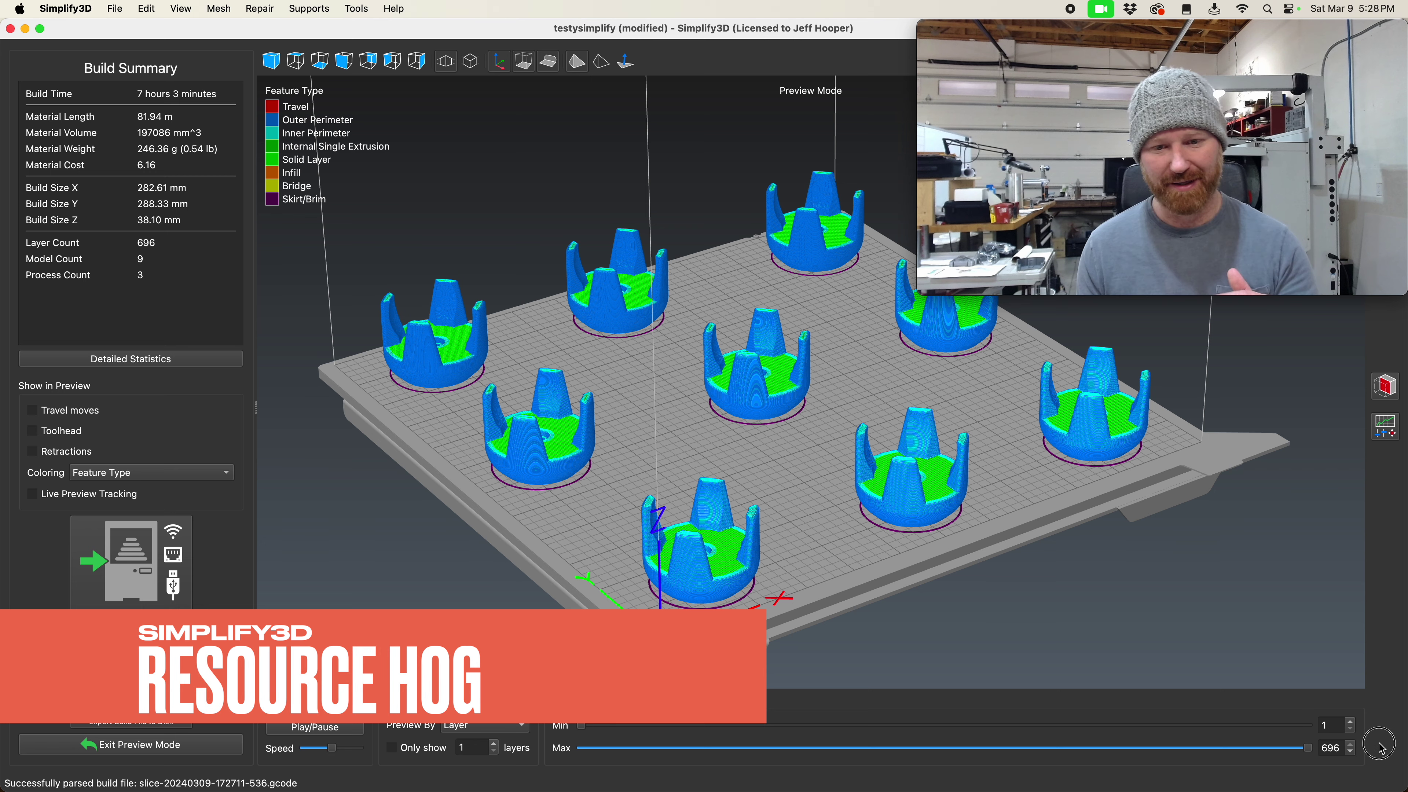